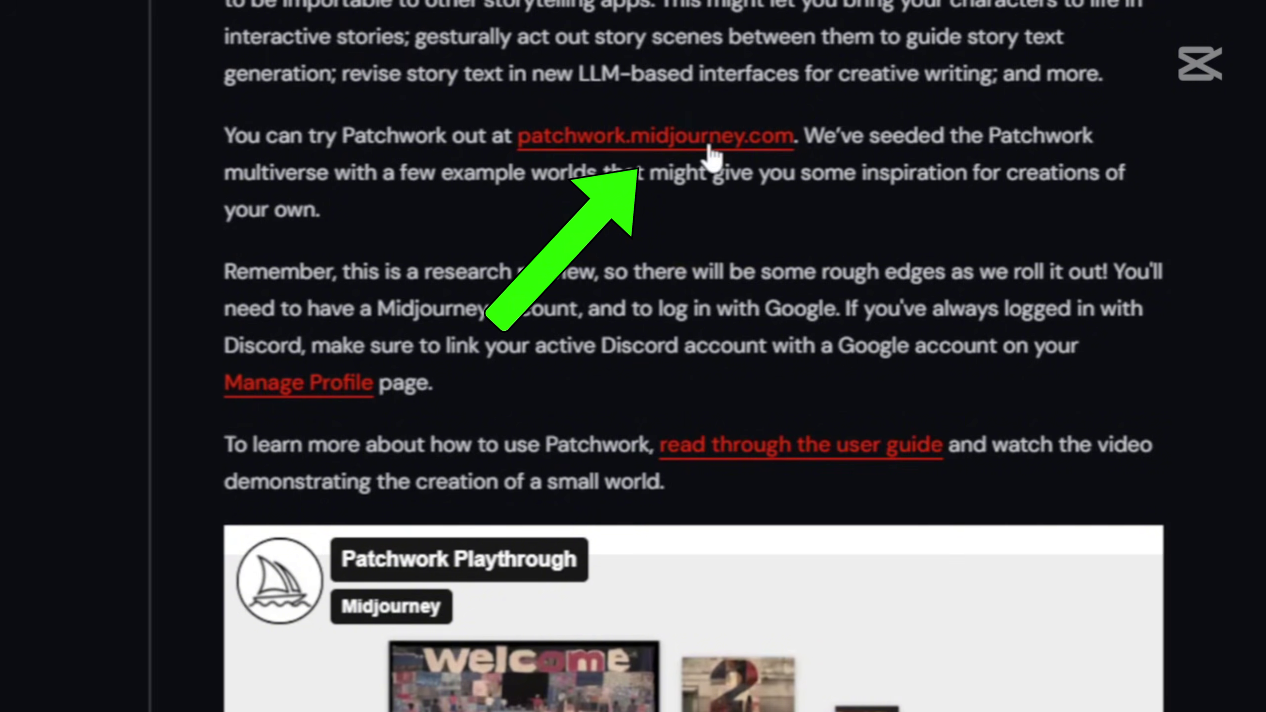
Scroll the Patchwork announcement post down to the patchwork.midjourney.com link.
scroll(717, 347, down, 5)
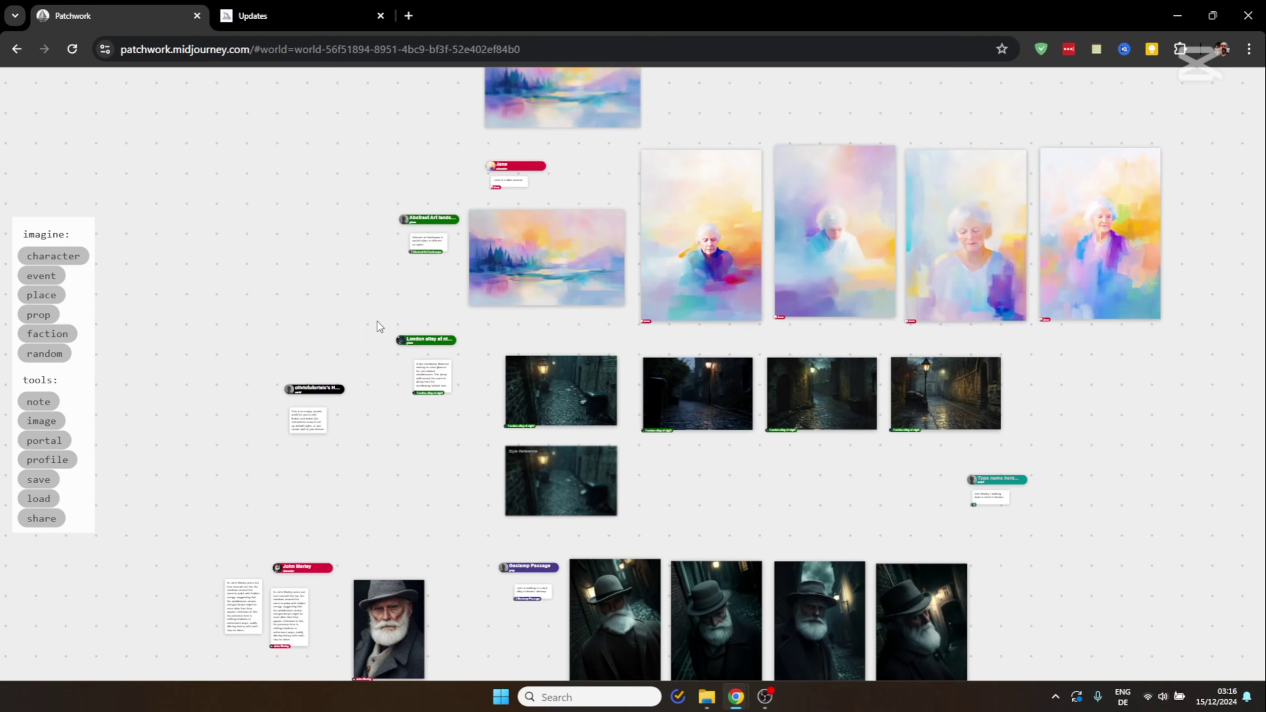
Move the London alley at night node up-right and its description note up-left.
scroll(385, 325, up, 5)
scroll(404, 318, down, 5)
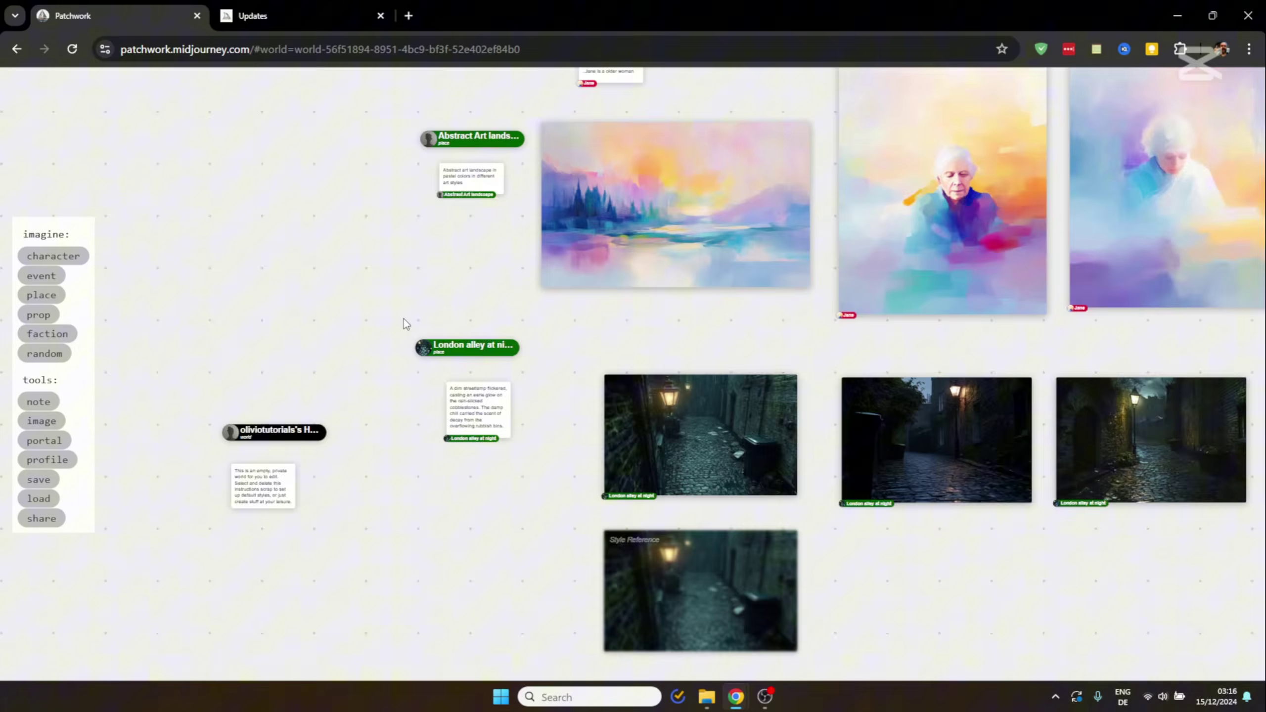
scroll(404, 318, up, 5)
scroll(403, 318, down, 2)
scroll(403, 322, down, 3)
scroll(429, 337, up, 4)
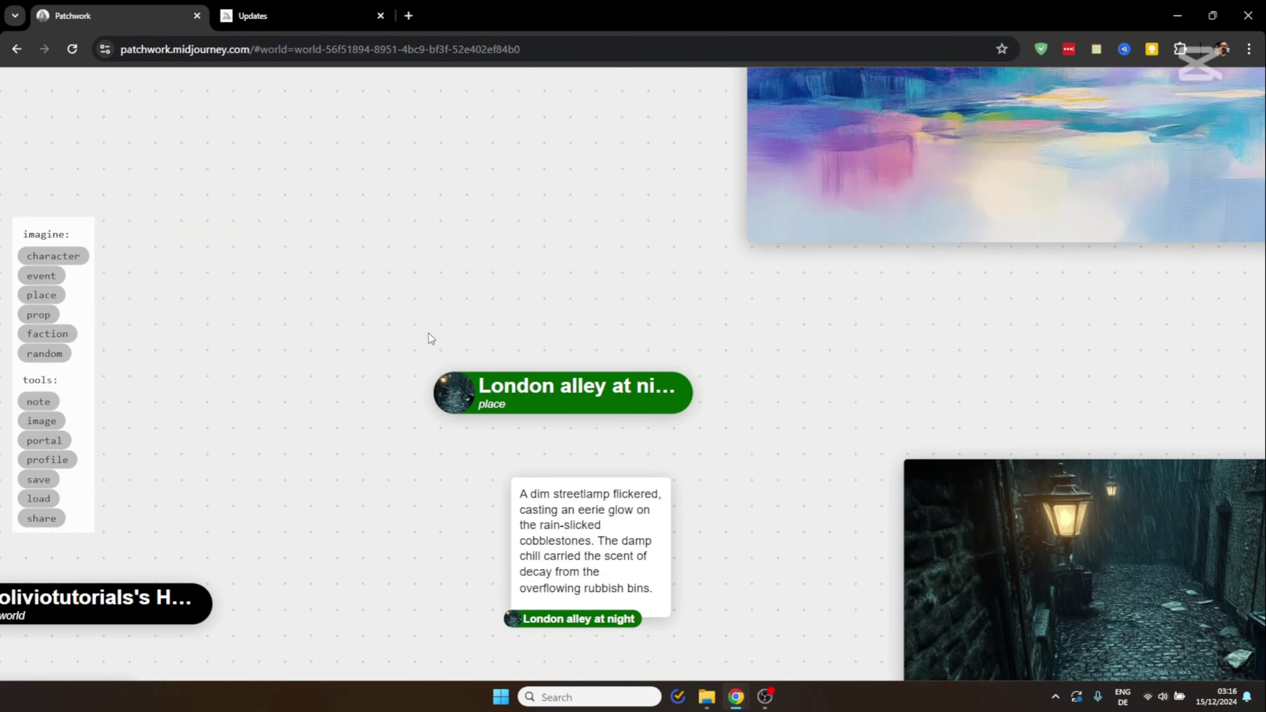
click(518, 398)
mouse_move(518, 399)
mouse_down()
mouse_move(546, 382)
mouse_move(532, 402)
mouse_up()
click(579, 514)
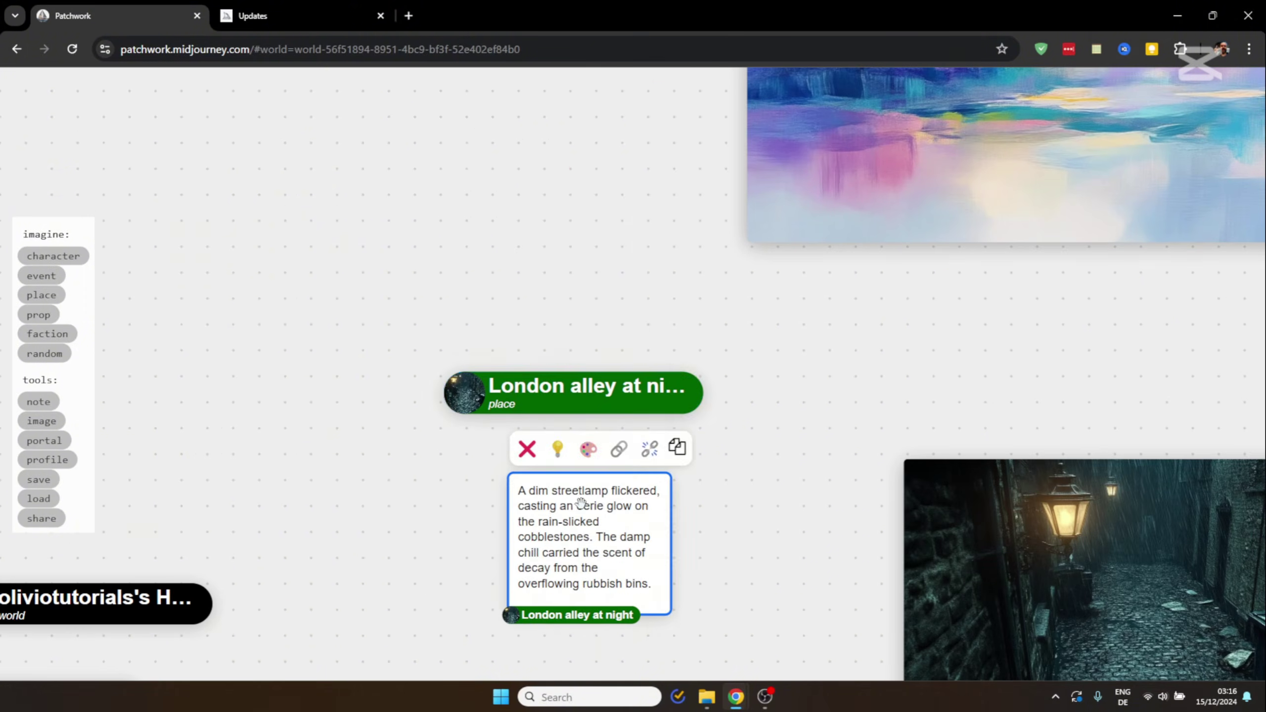
drag(579, 514, 552, 505)
Nudge the world title node and the empty-world instructions note slightly upward.
drag(729, 480, 627, 404)
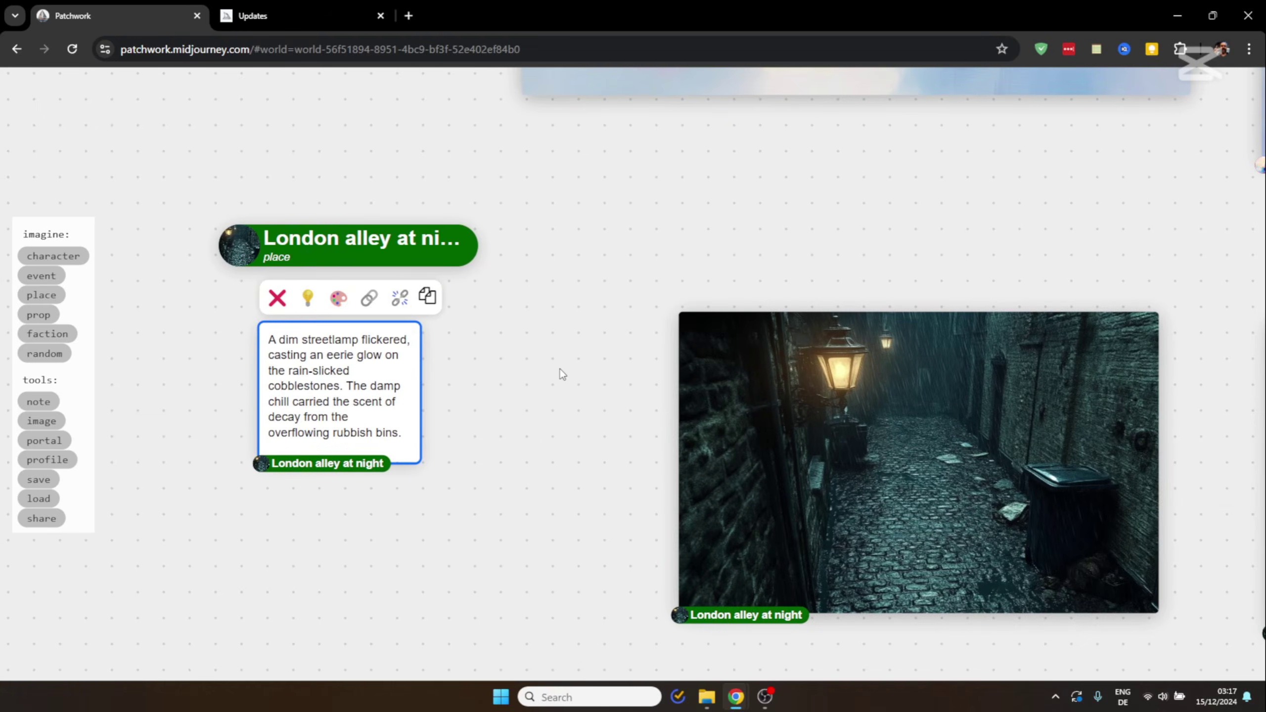
scroll(560, 368, down, 5)
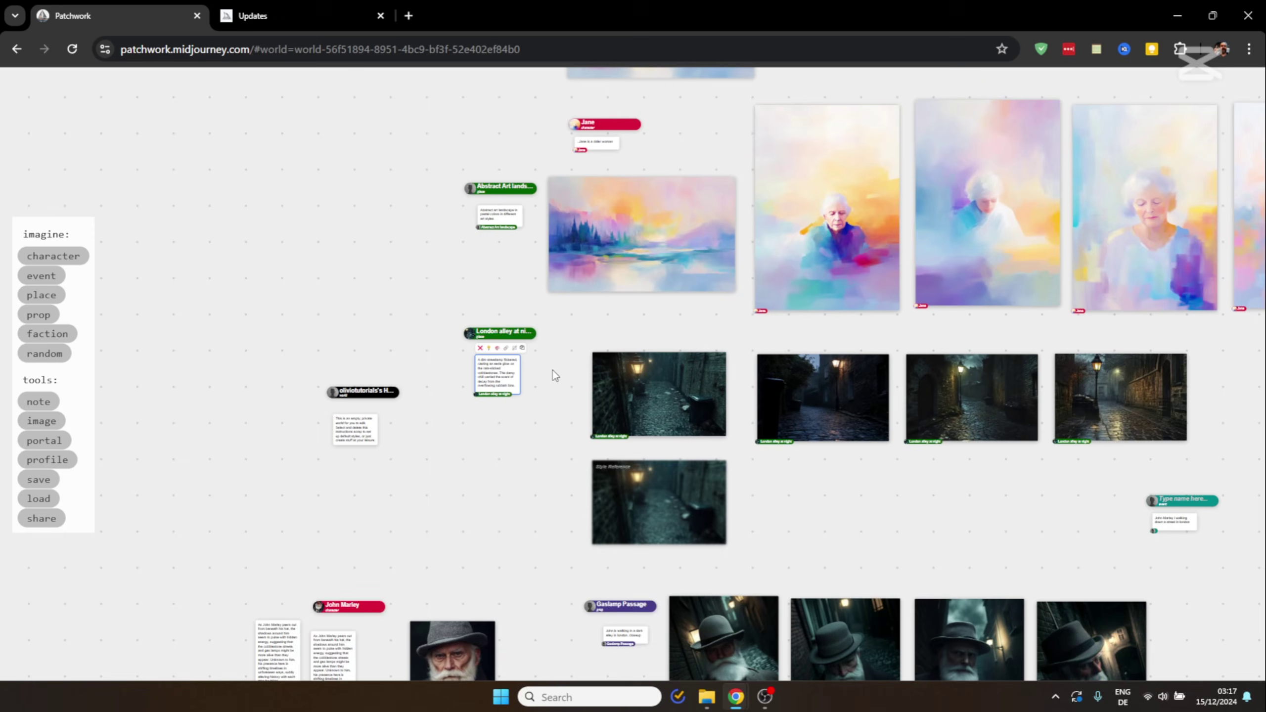
scroll(295, 411, up, 5)
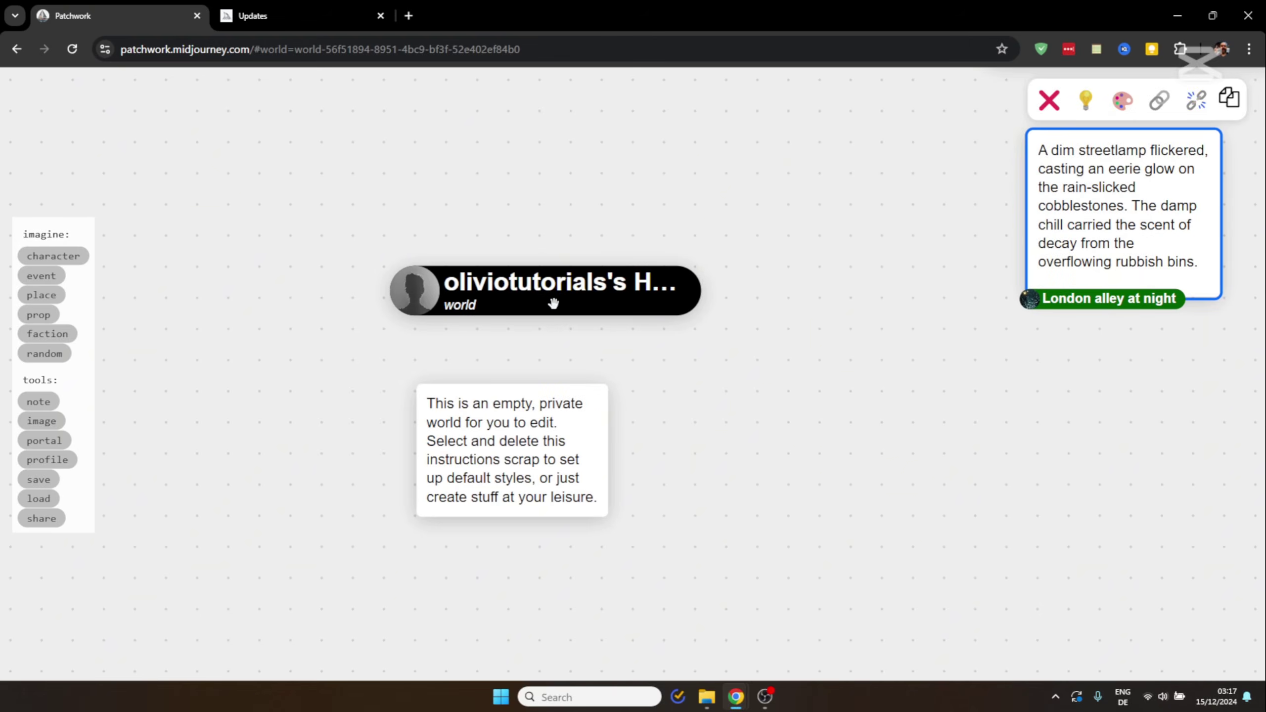
mouse_move(552, 302)
mouse_down()
mouse_move(556, 269)
mouse_move(560, 296)
mouse_up()
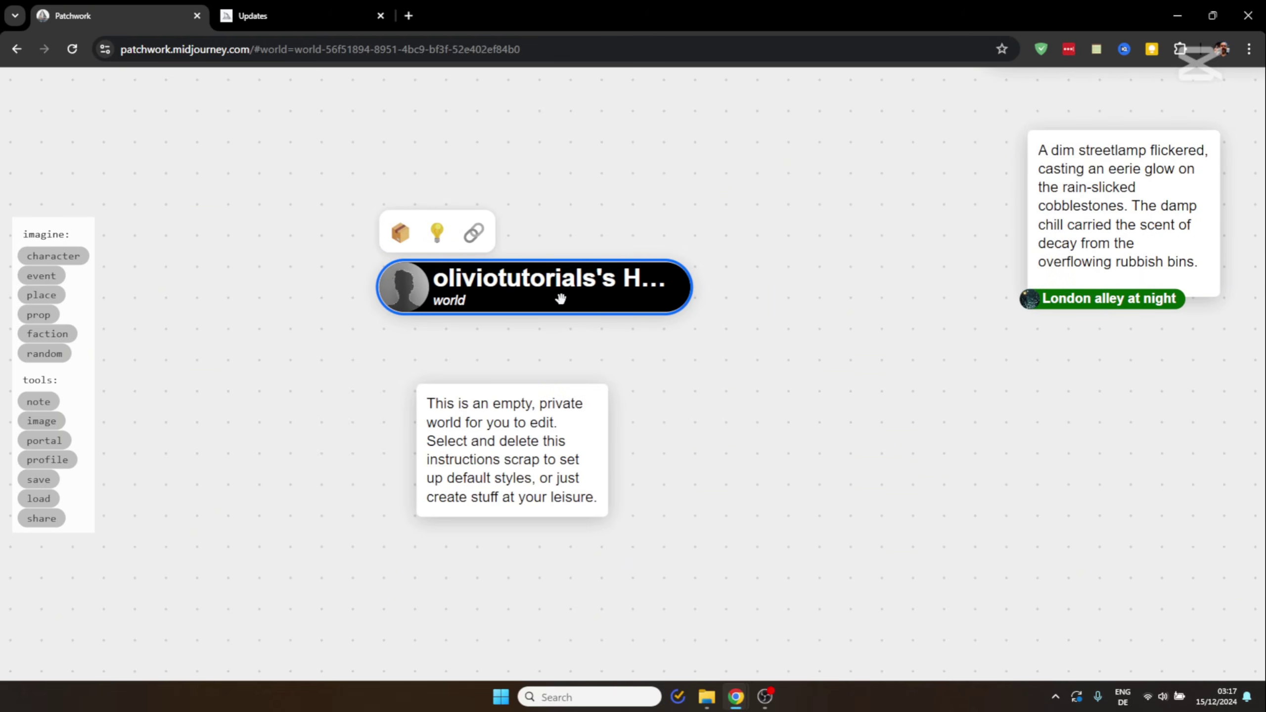
click(521, 445)
drag(521, 446, 534, 439)
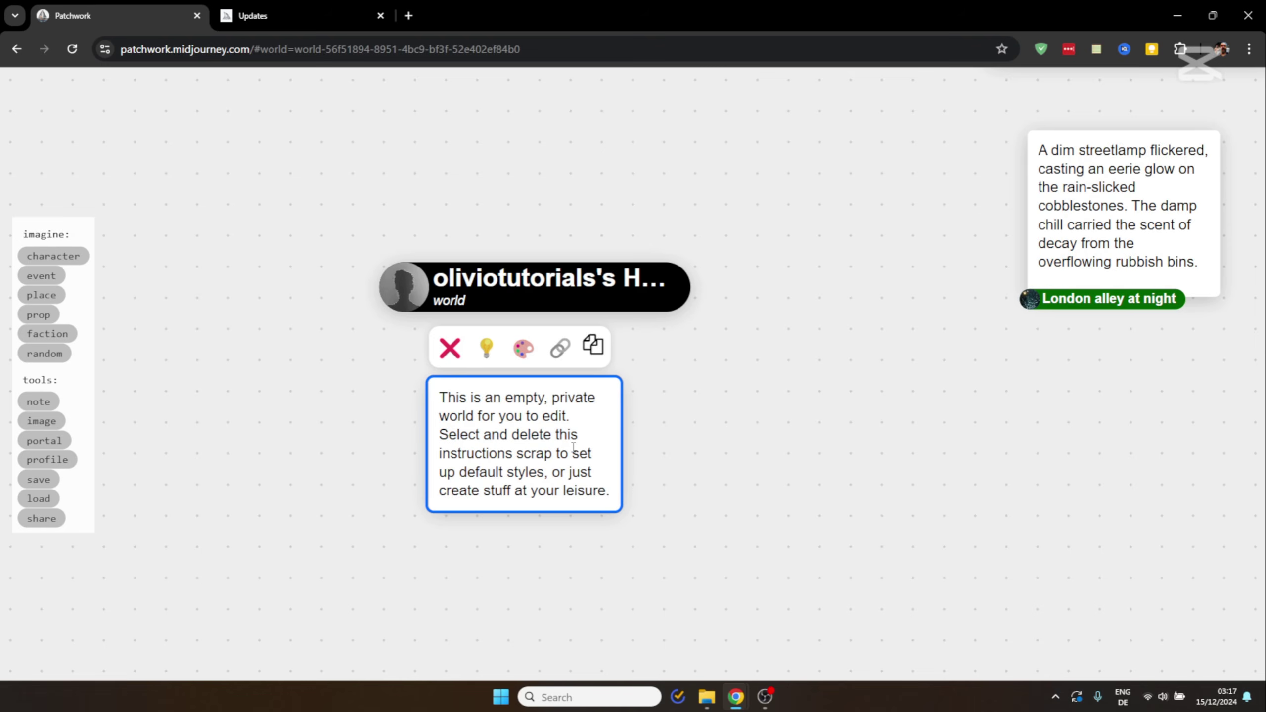
Drop a new unnamed place node on the empty upper-right board, then return to London alley.
click(838, 419)
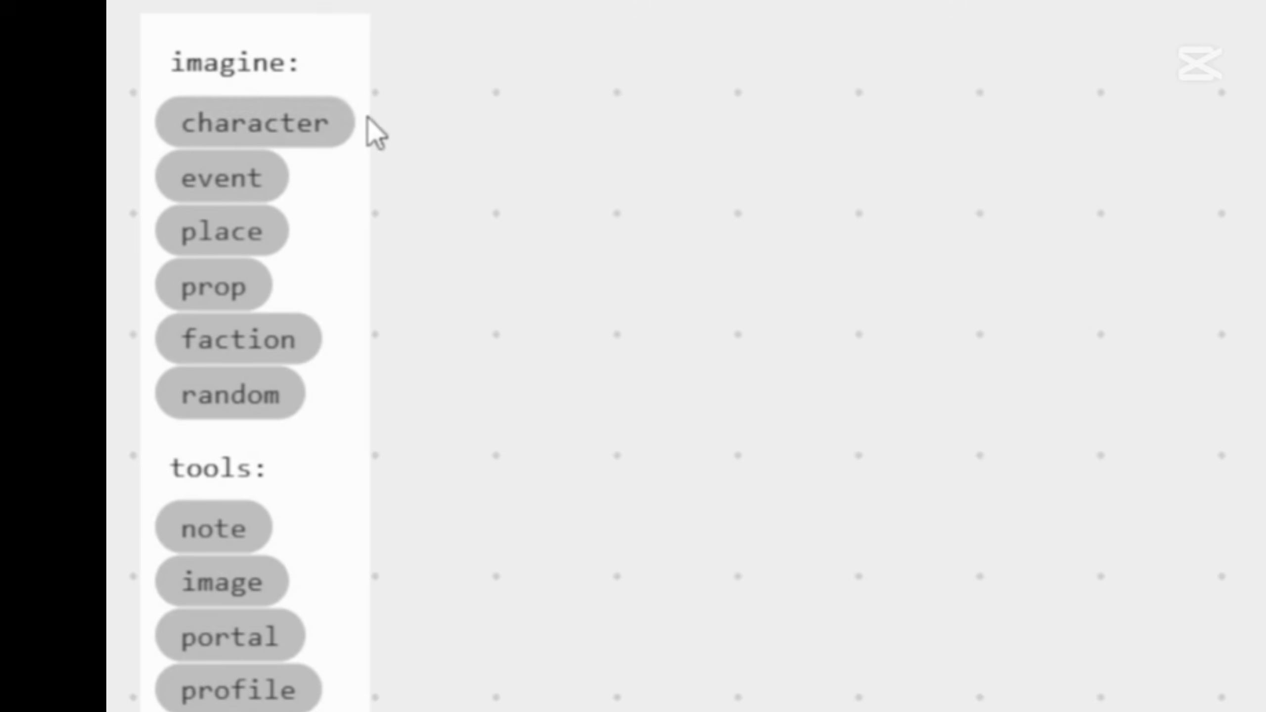
click(225, 247)
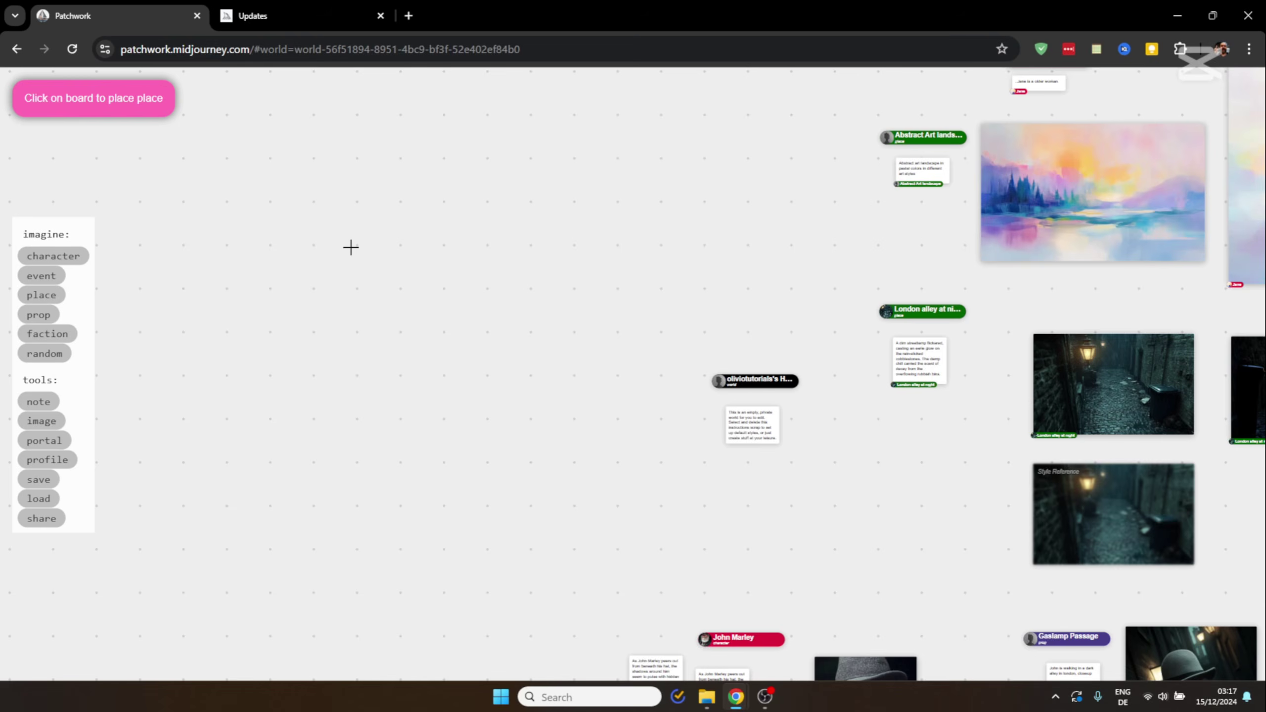
click(1084, 99)
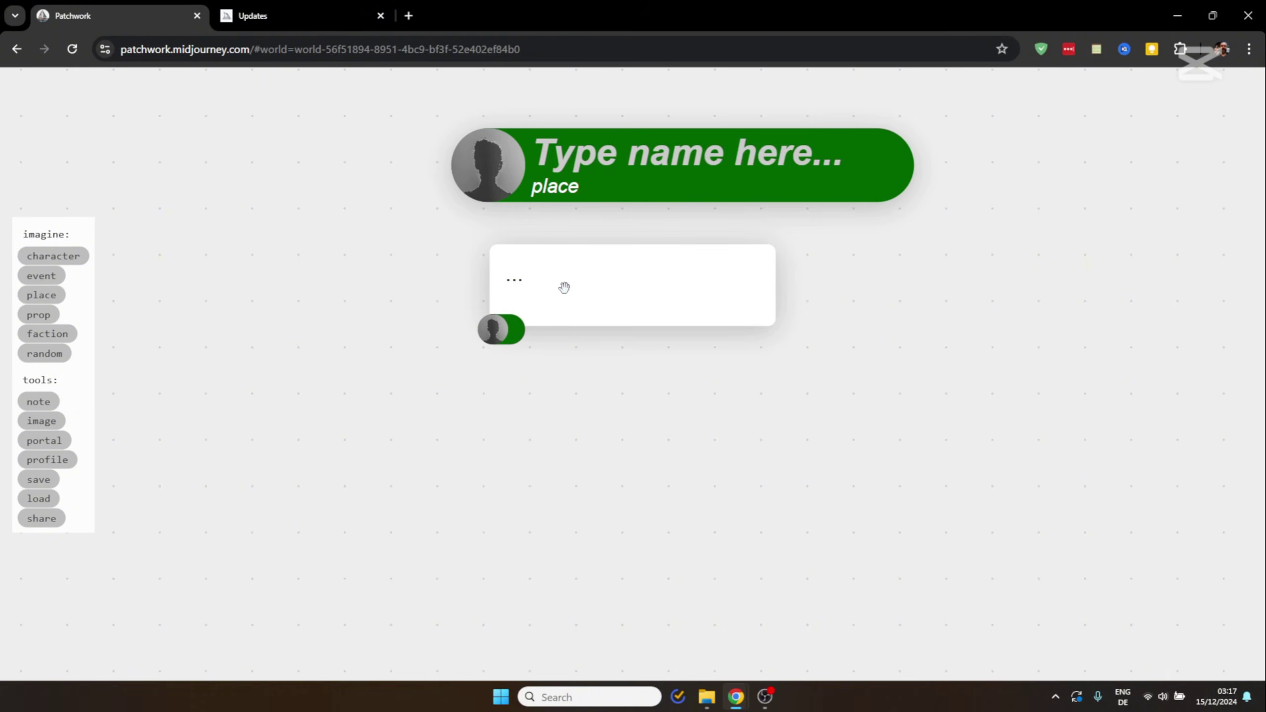
scroll(688, 374, down, 5)
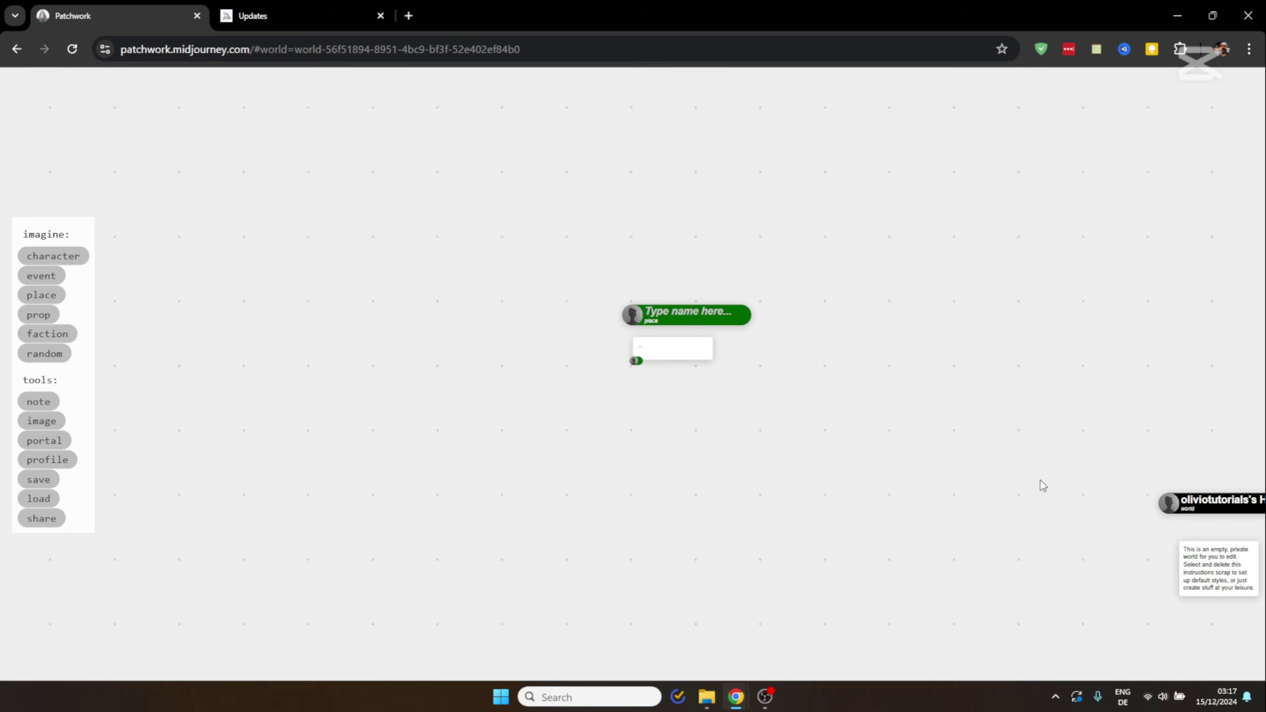
drag(1041, 484, 90, 345)
scroll(605, 305, up, 5)
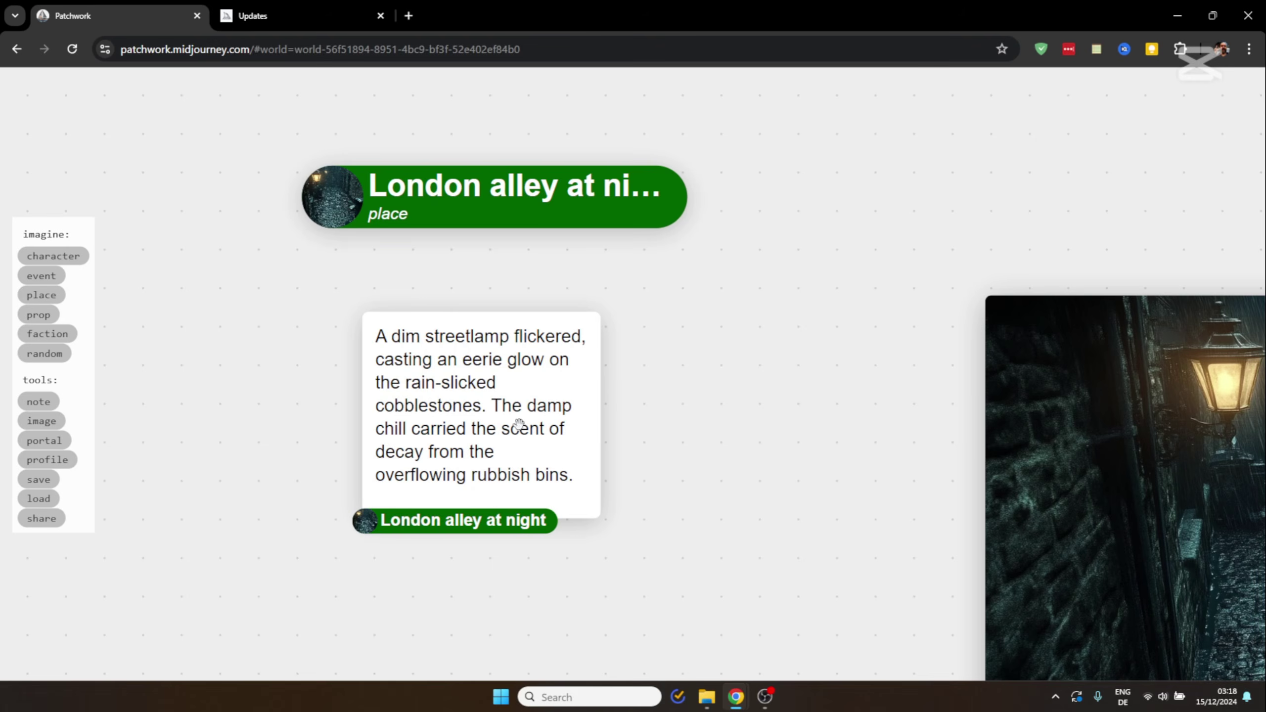
click(516, 389)
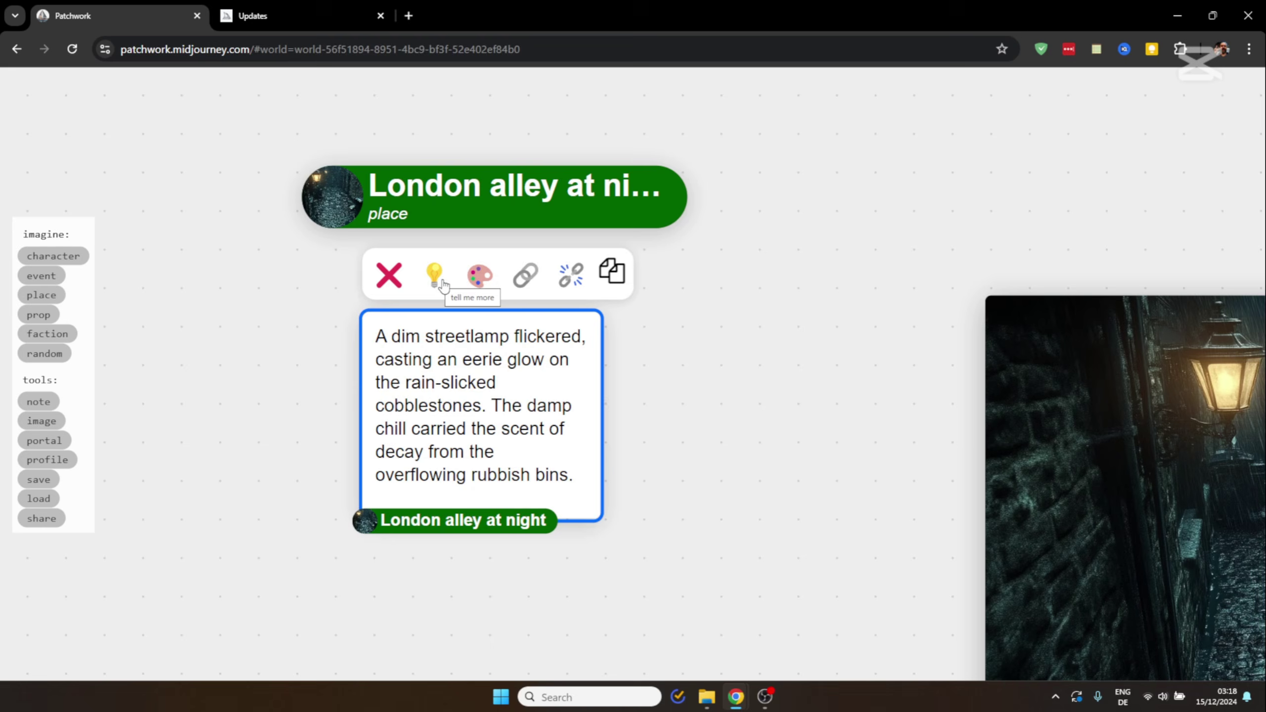
click(443, 210)
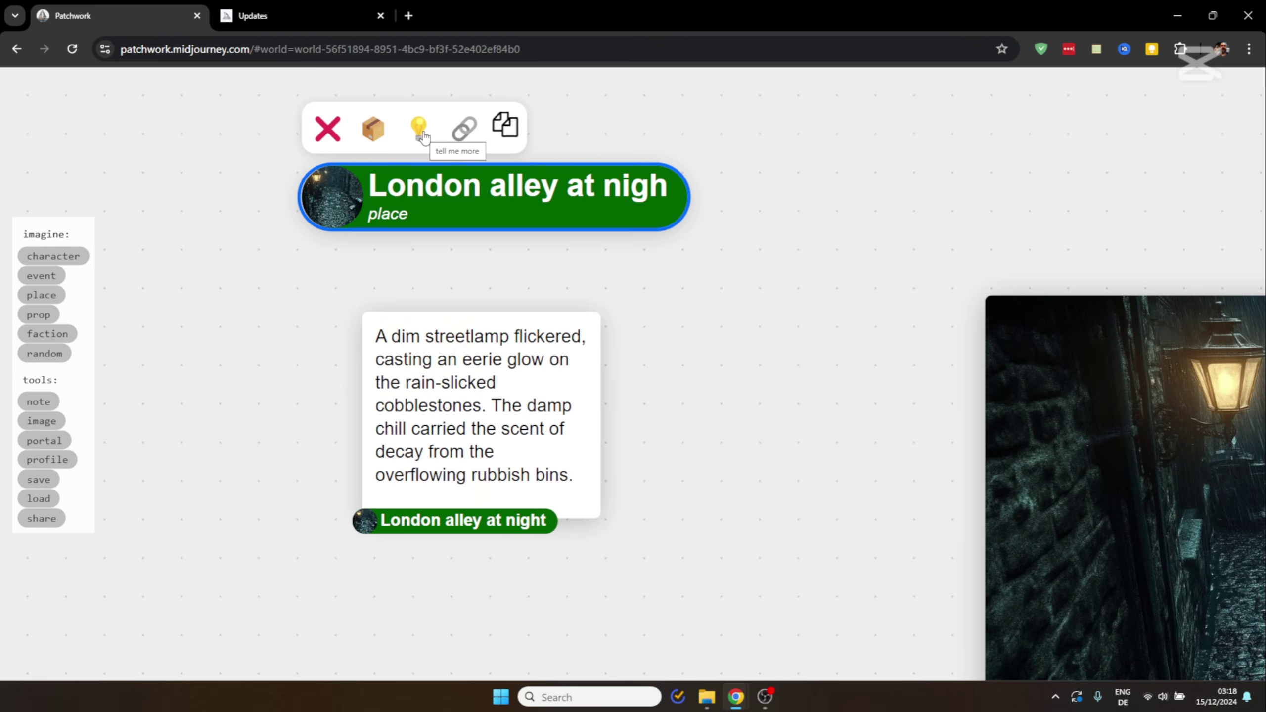
click(492, 336)
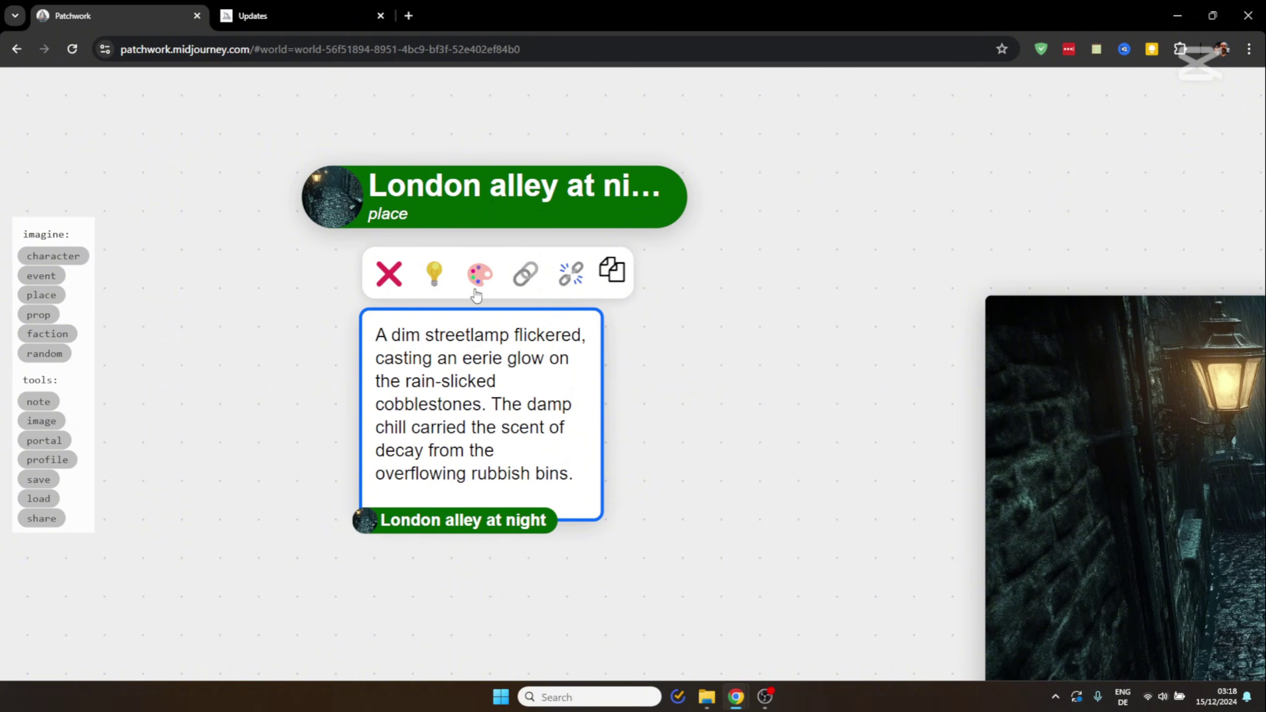
click(481, 274)
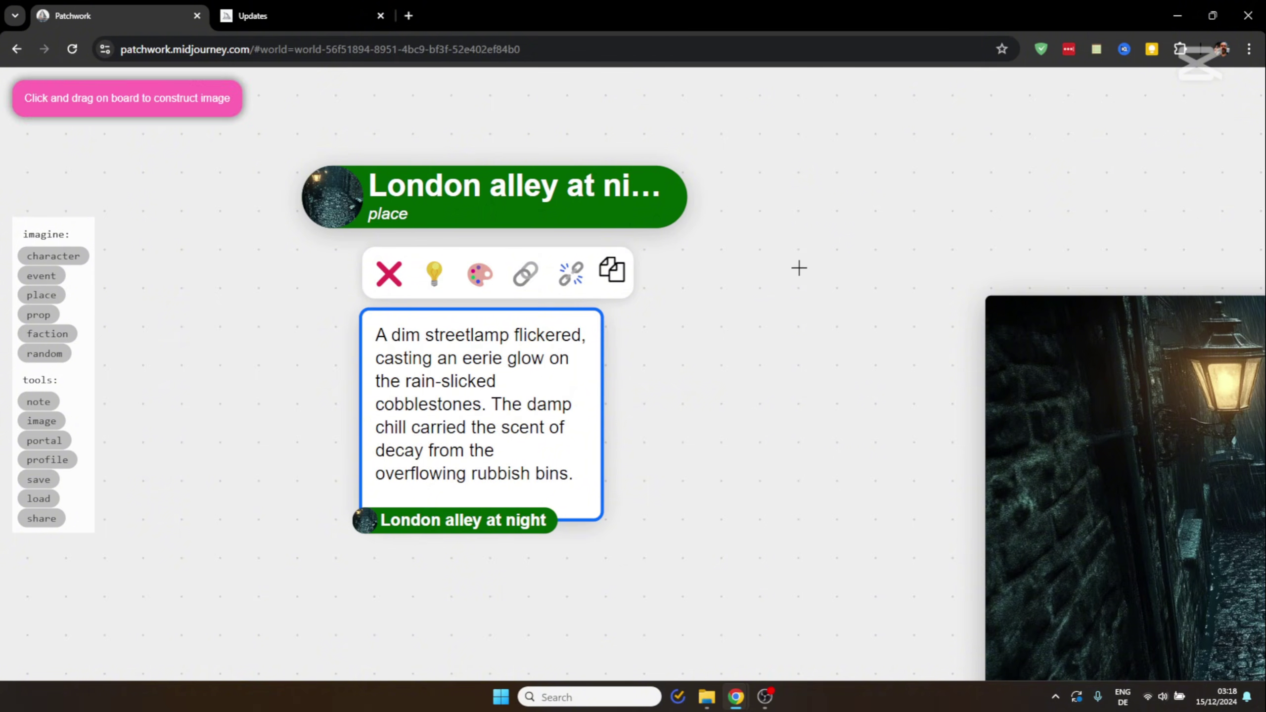
mouse_move(698, 116)
mouse_down()
mouse_move(888, 316)
mouse_move(988, 663)
mouse_move(1015, 617)
mouse_move(1040, 609)
mouse_up()
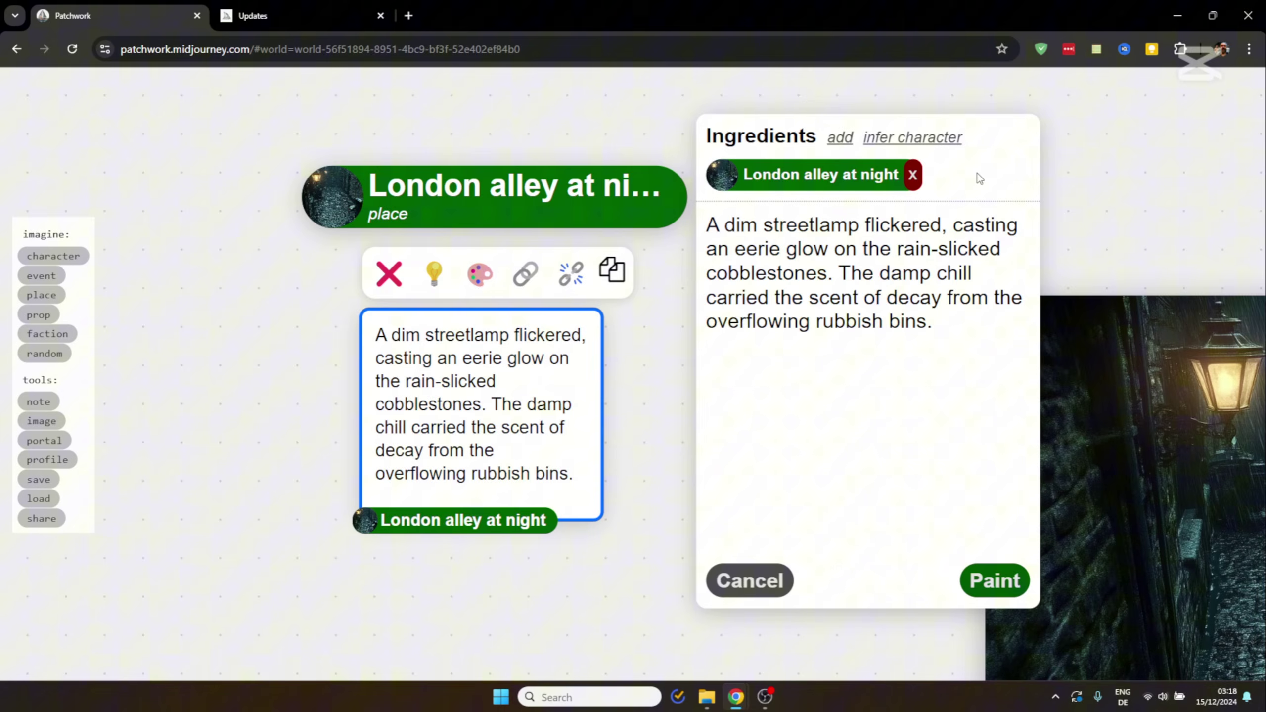
click(750, 581)
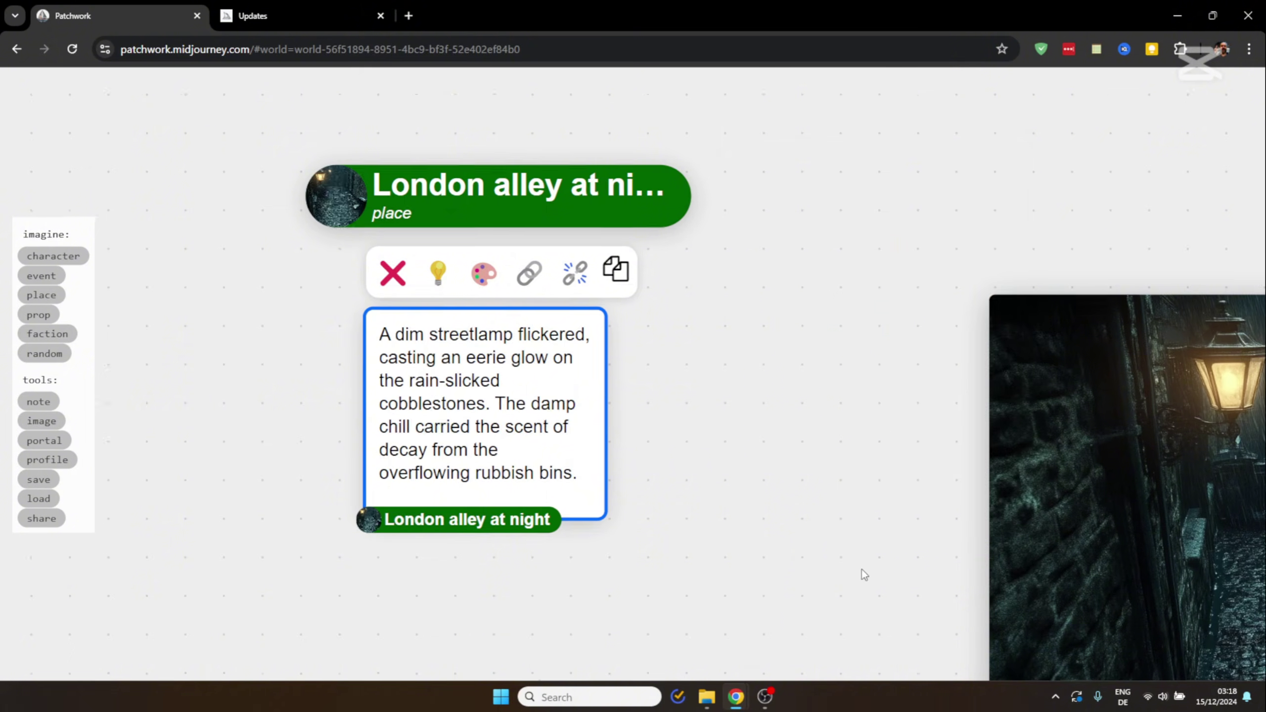
scroll(539, 403, down, 5)
drag(910, 554, 623, 556)
scroll(653, 517, up, 3)
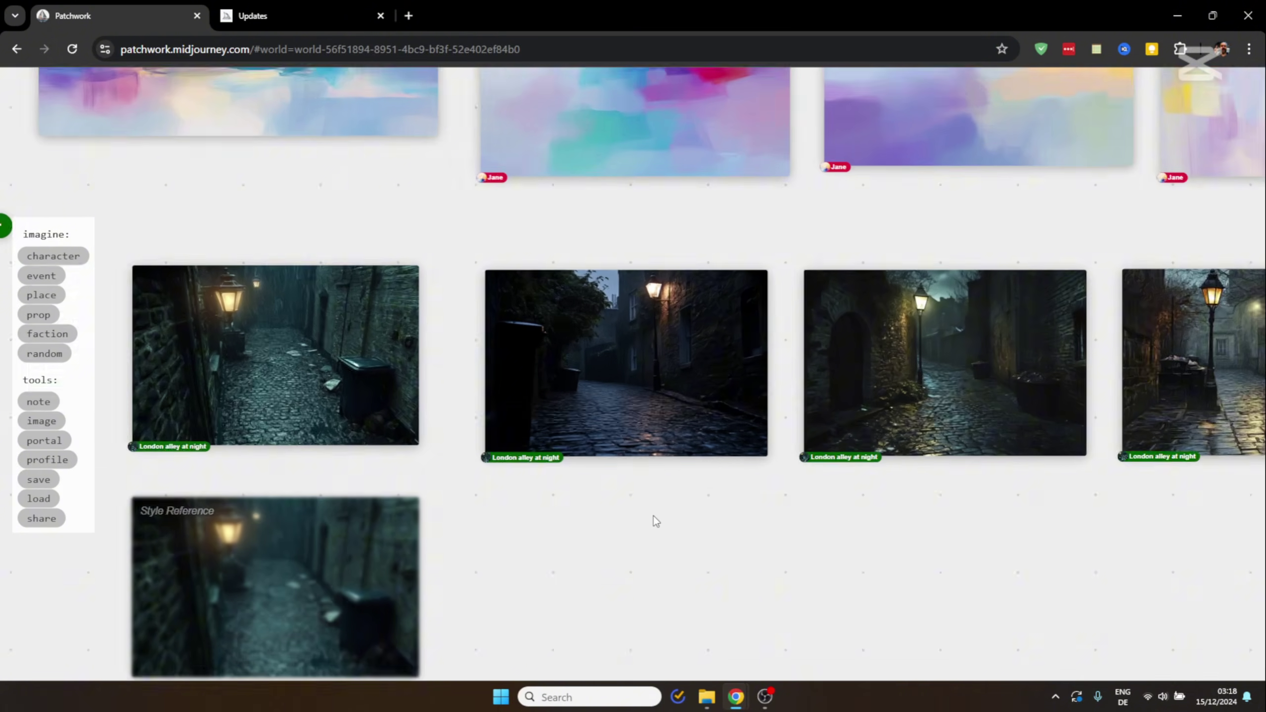
drag(695, 507, 623, 544)
Use the rainy lamp-lit London alley image as a style reference ('use as sref').
scroll(439, 342, up, 5)
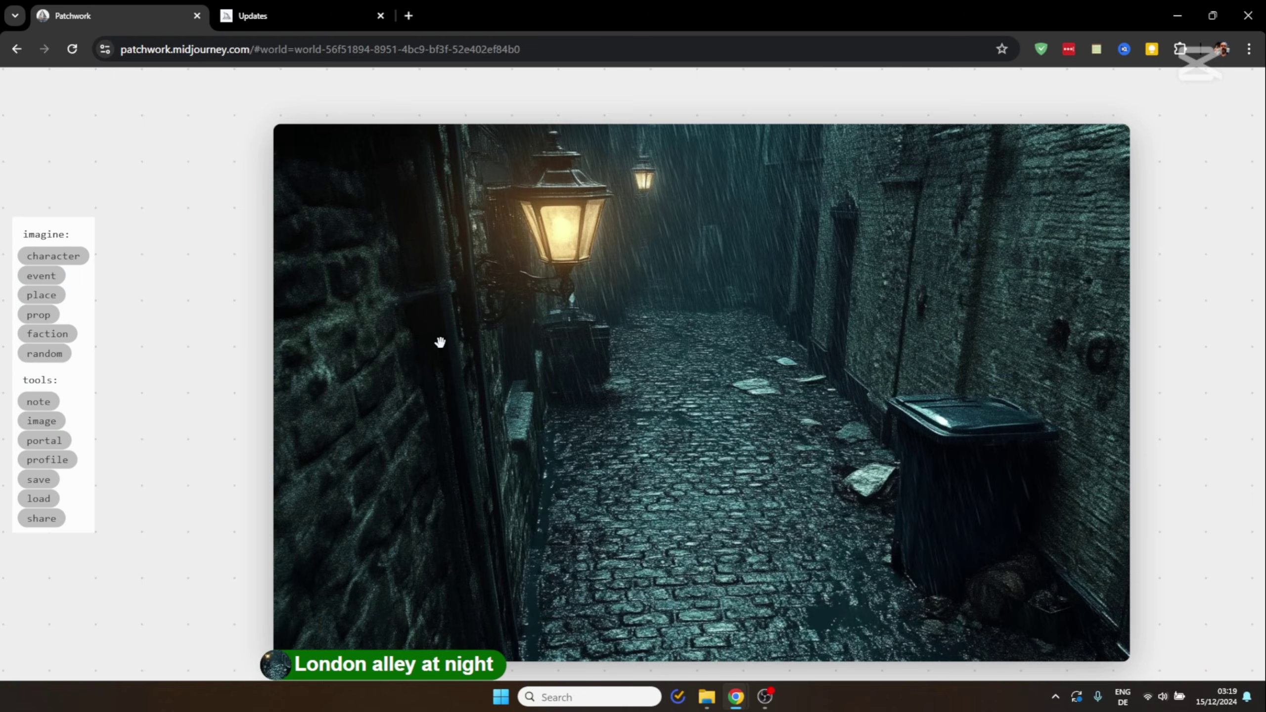
scroll(439, 341, down, 2)
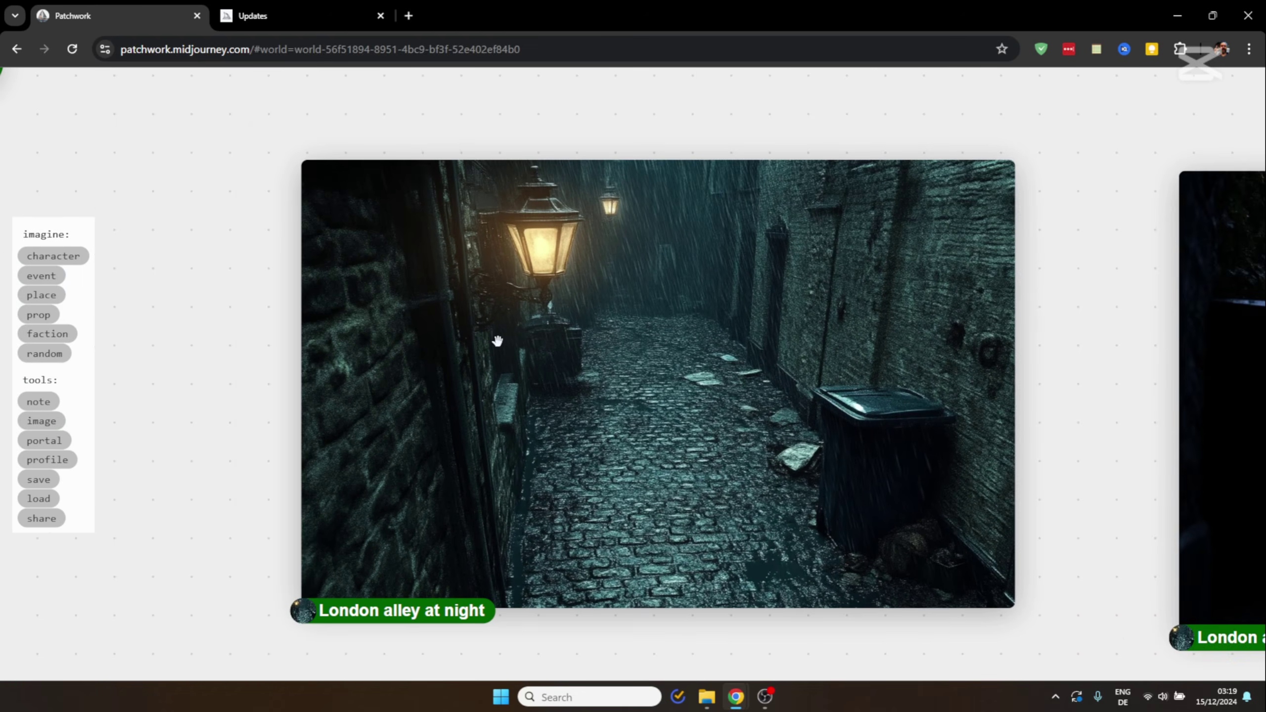
click(489, 265)
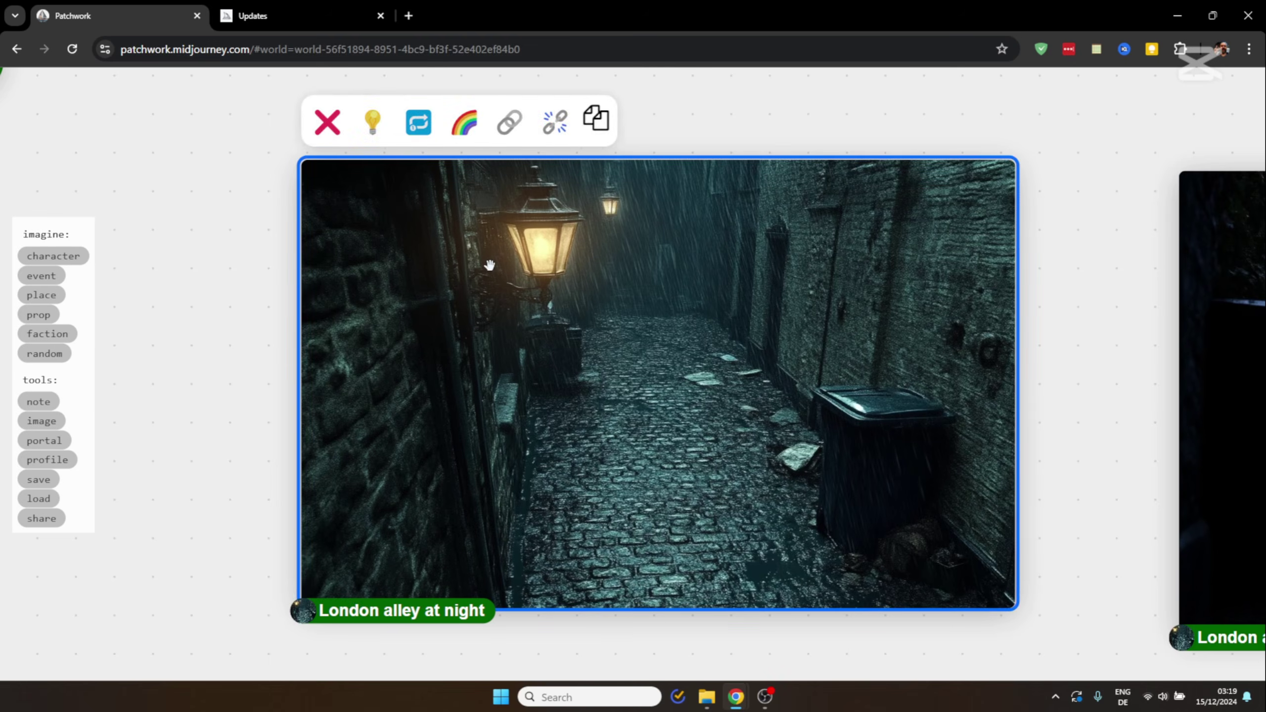
click(468, 130)
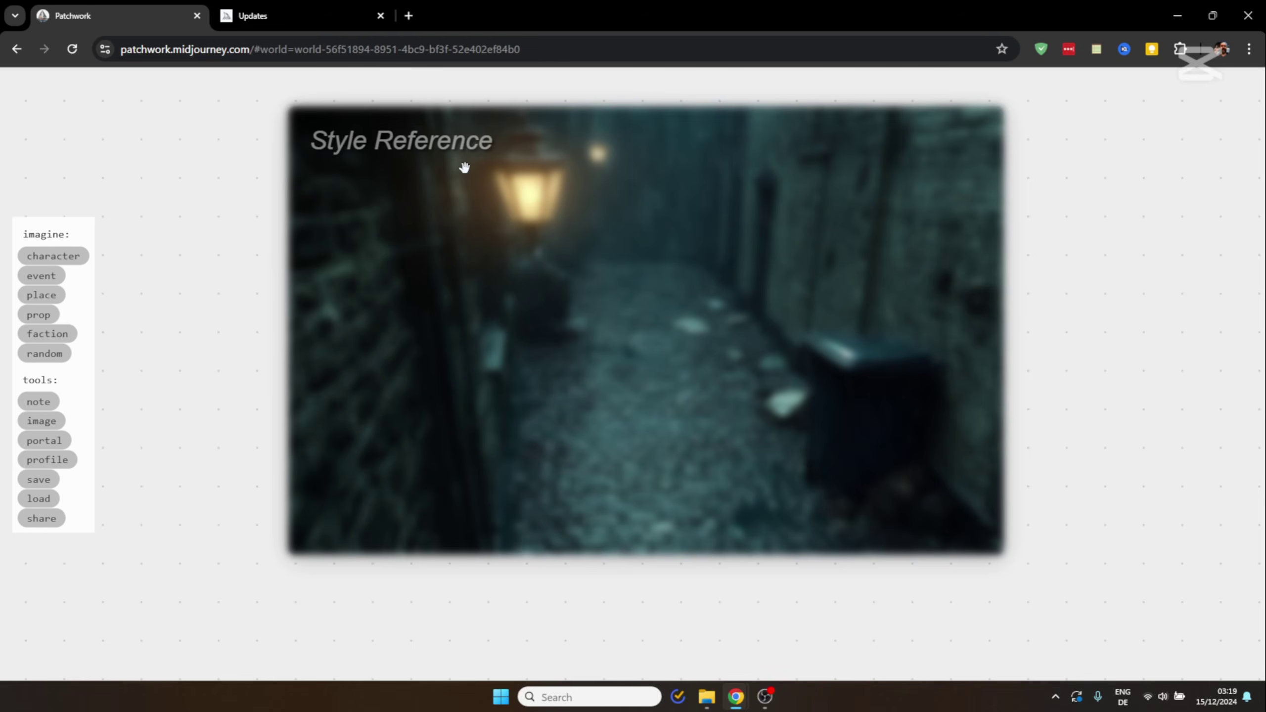
Close the enlarged Style Reference, then select John Marley's story note and grey-hat portrait.
click(469, 210)
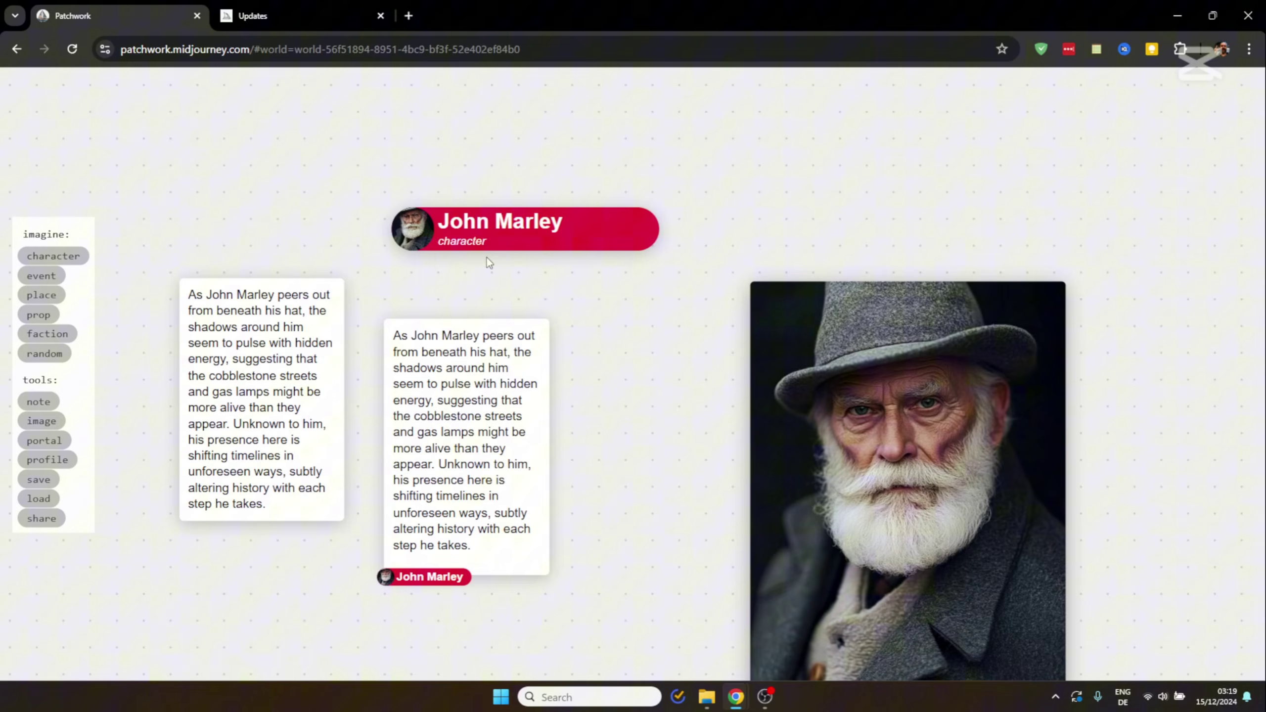
click(452, 385)
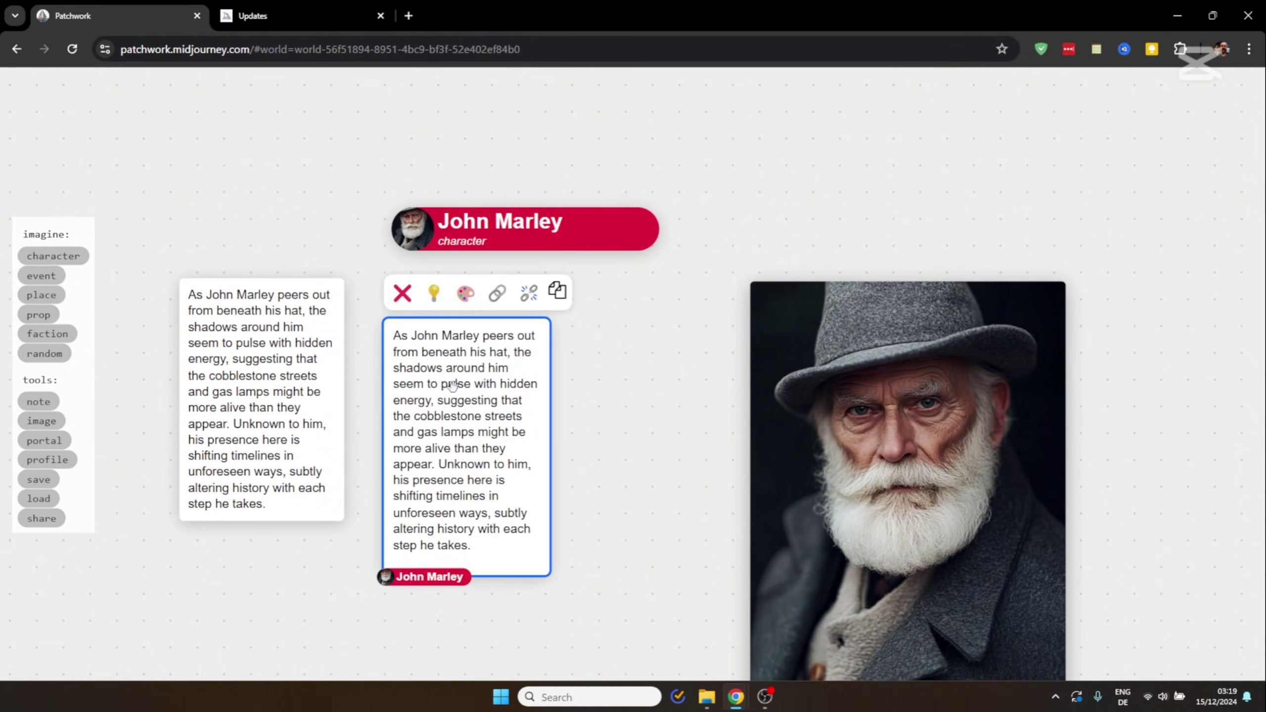
click(925, 394)
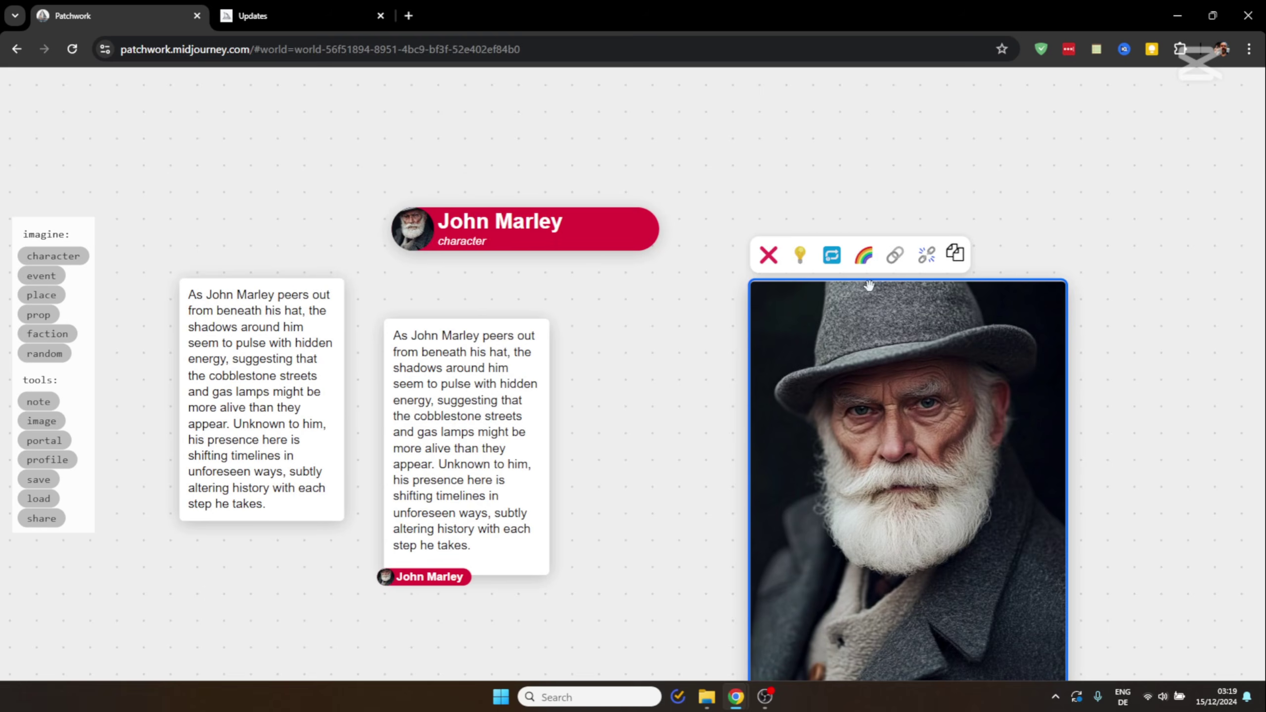
scroll(865, 379, down, 5)
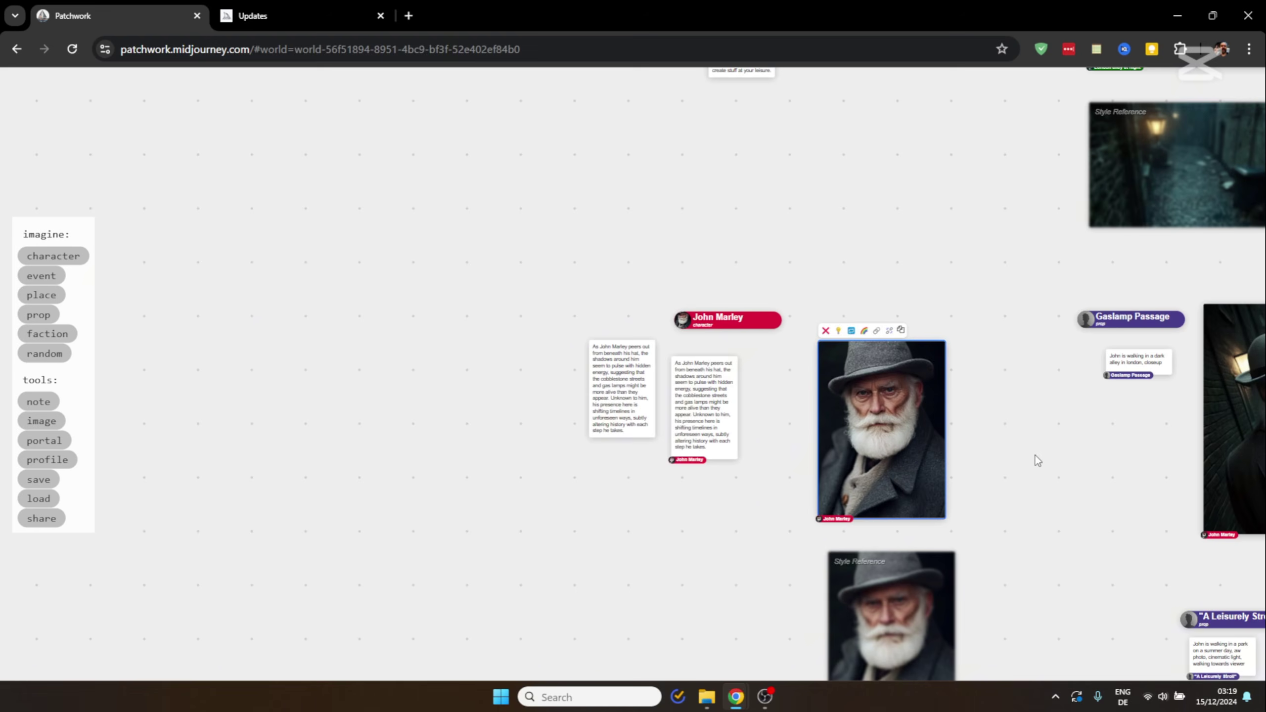
Pan and zoom to the 'A Leisurely Stroll' card, its summer-park note and sunlit-path image.
drag(1035, 455, 480, 393)
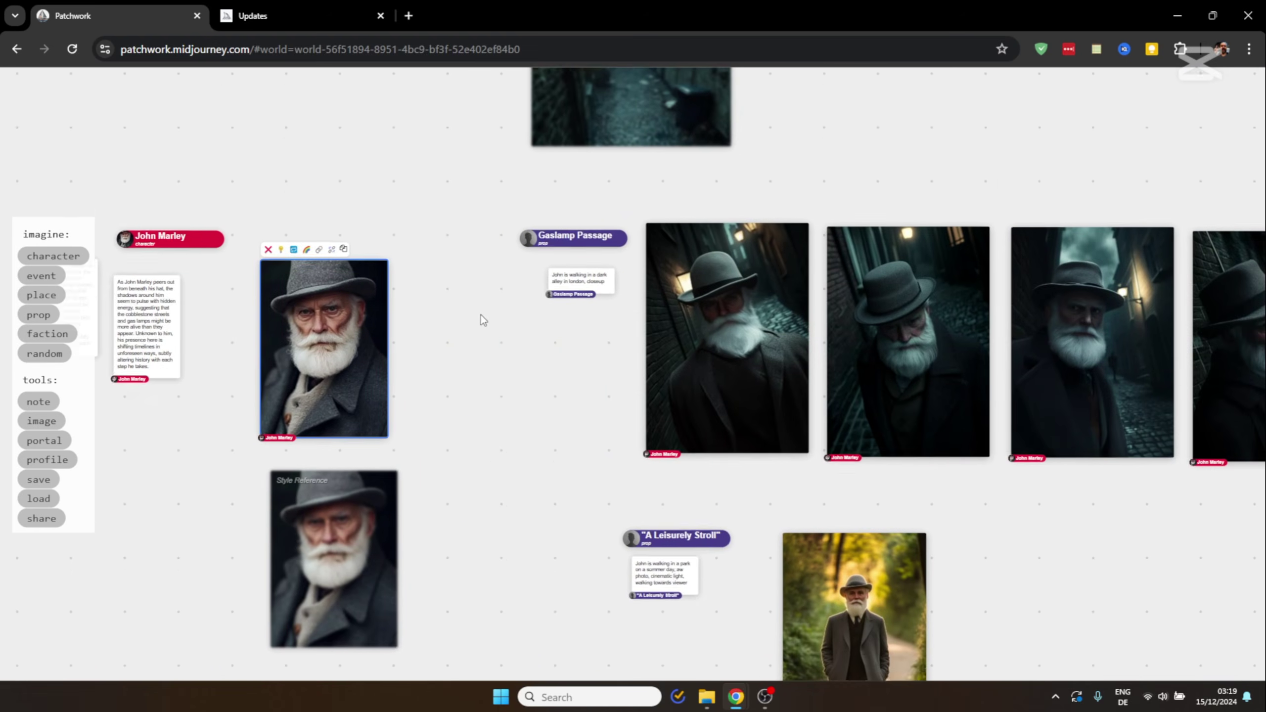
scroll(648, 349, down, 2)
scroll(767, 414, up, 6)
scroll(691, 479, up, 3)
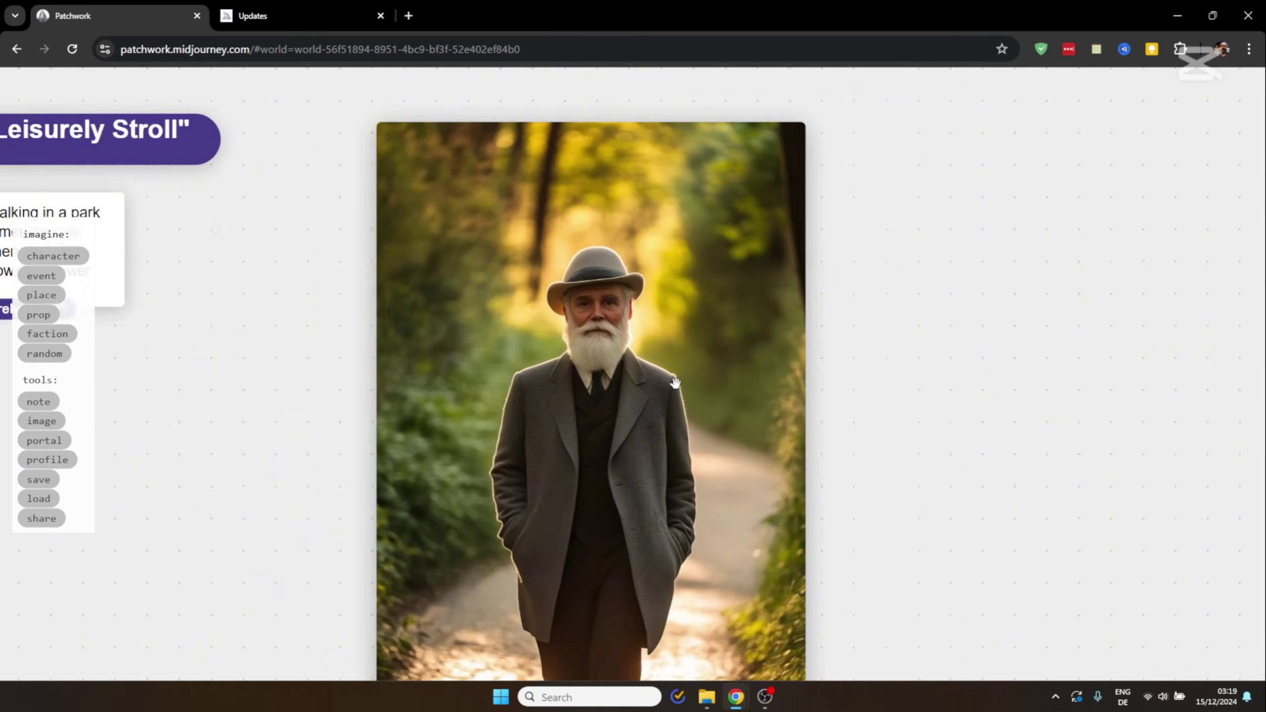
drag(1122, 449, 674, 385)
scroll(673, 385, down, 5)
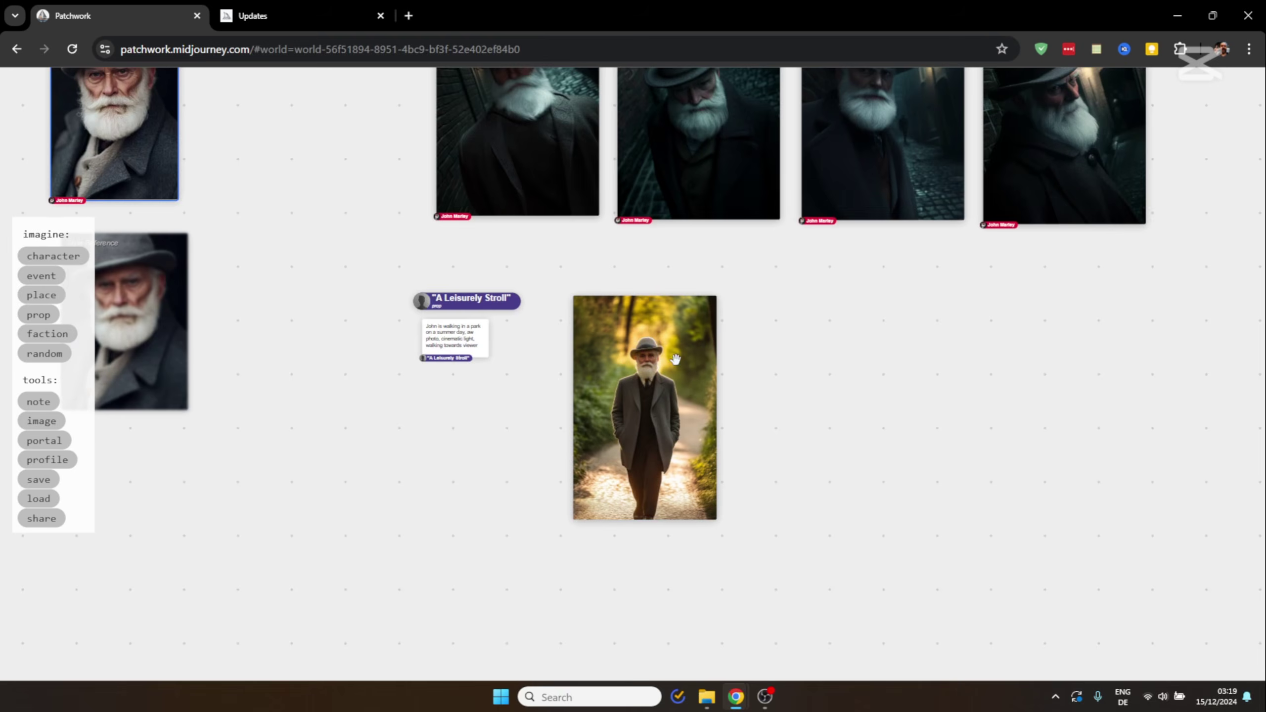
drag(644, 238, 660, 485)
scroll(696, 399, up, 5)
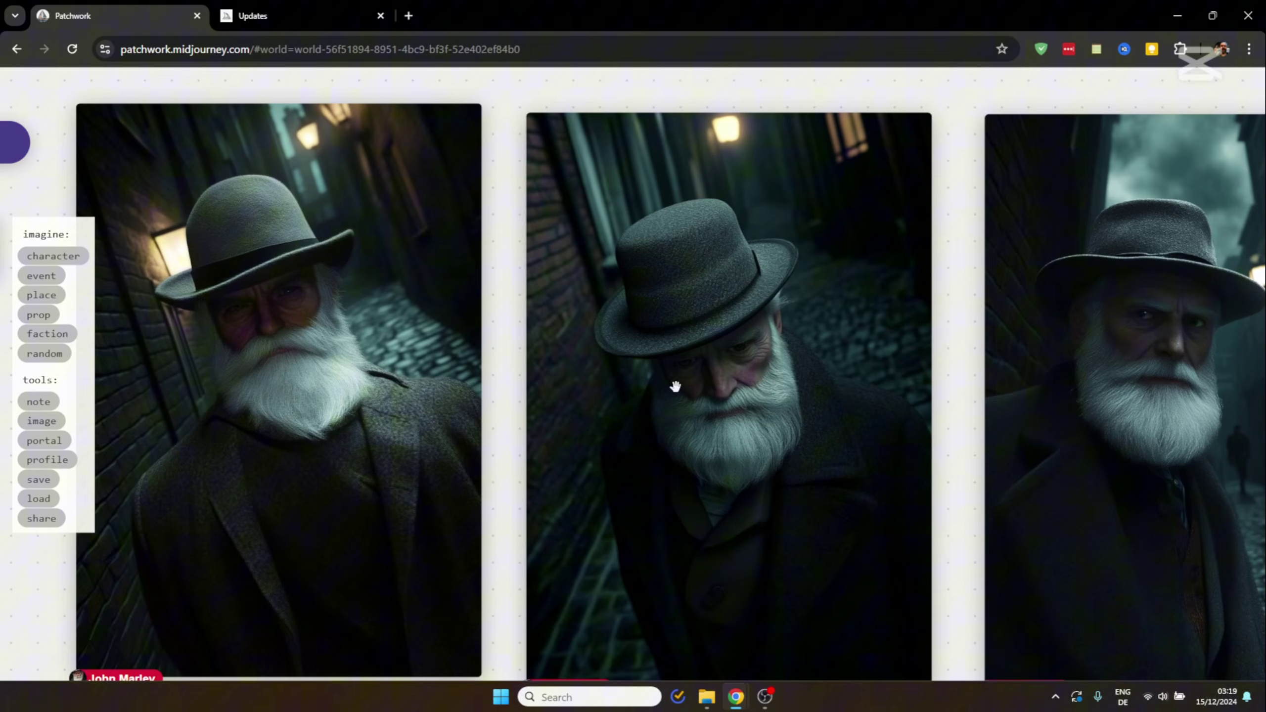
scroll(452, 351, down, 6)
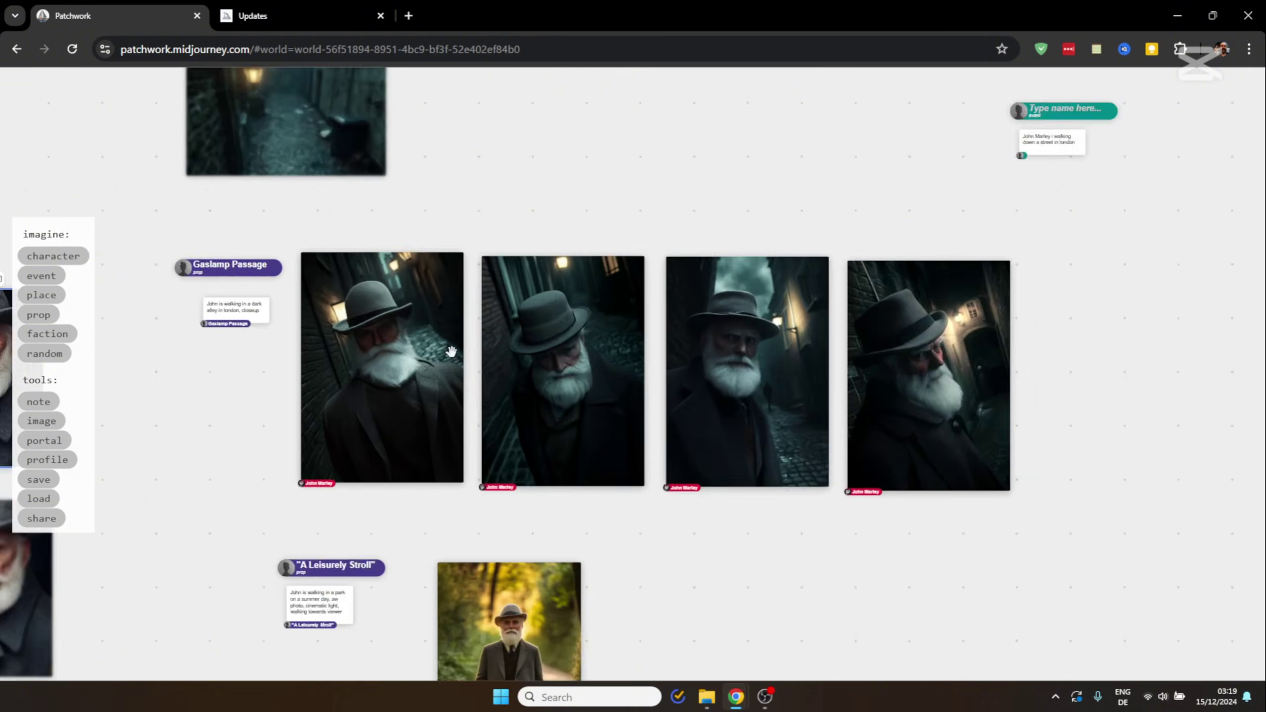
drag(324, 485, 598, 382)
scroll(598, 382, up, 5)
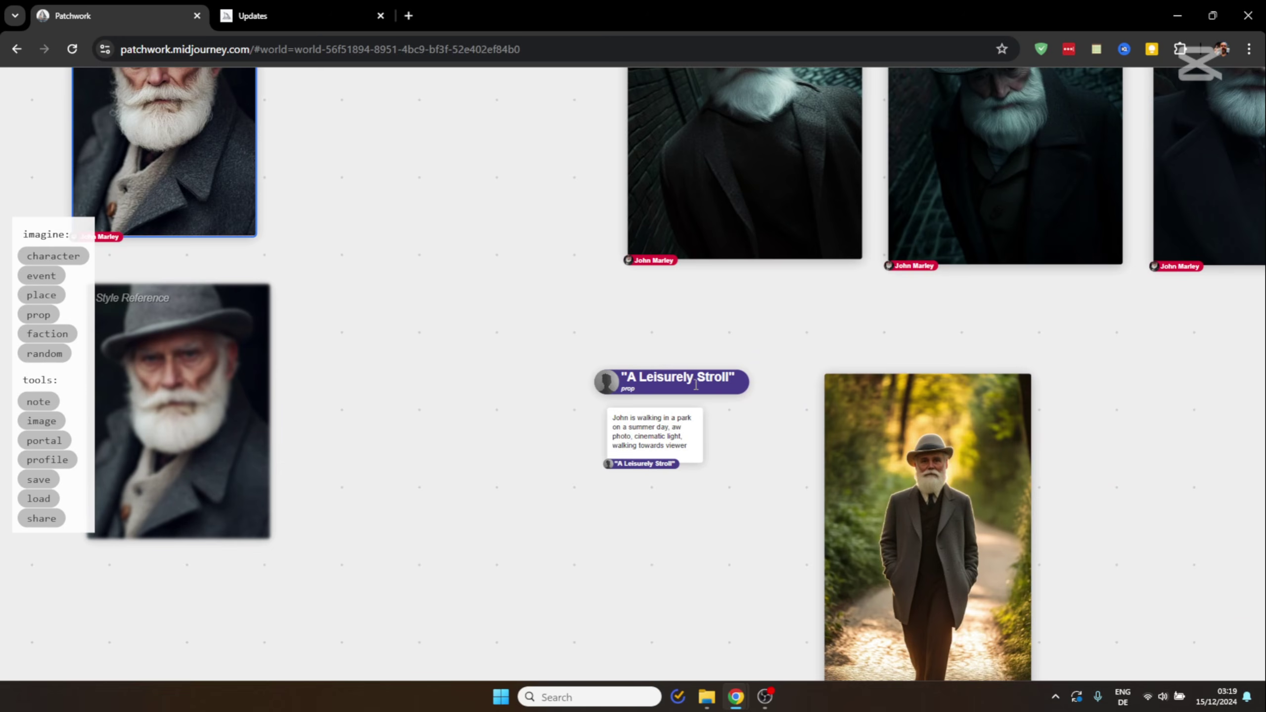
Start a new image from the 'A Leisurely Stroll' prompt beside the park picture.
scroll(721, 412, up, 7)
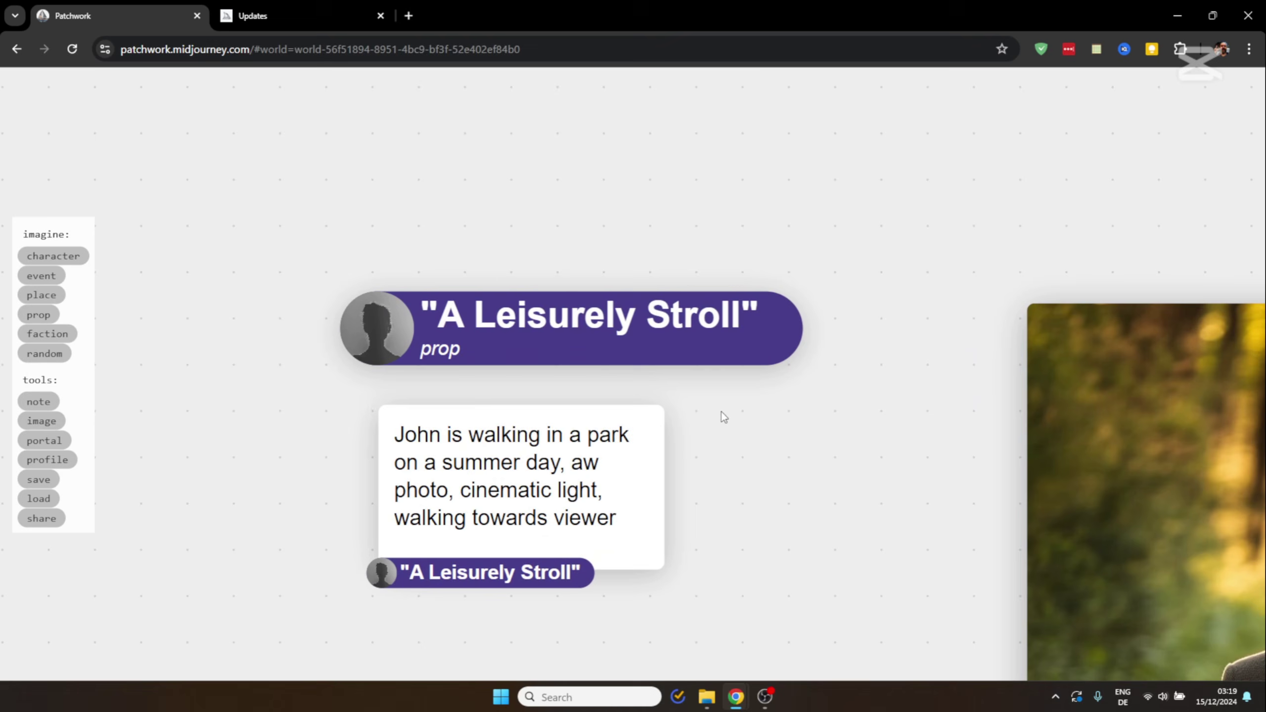
click(523, 517)
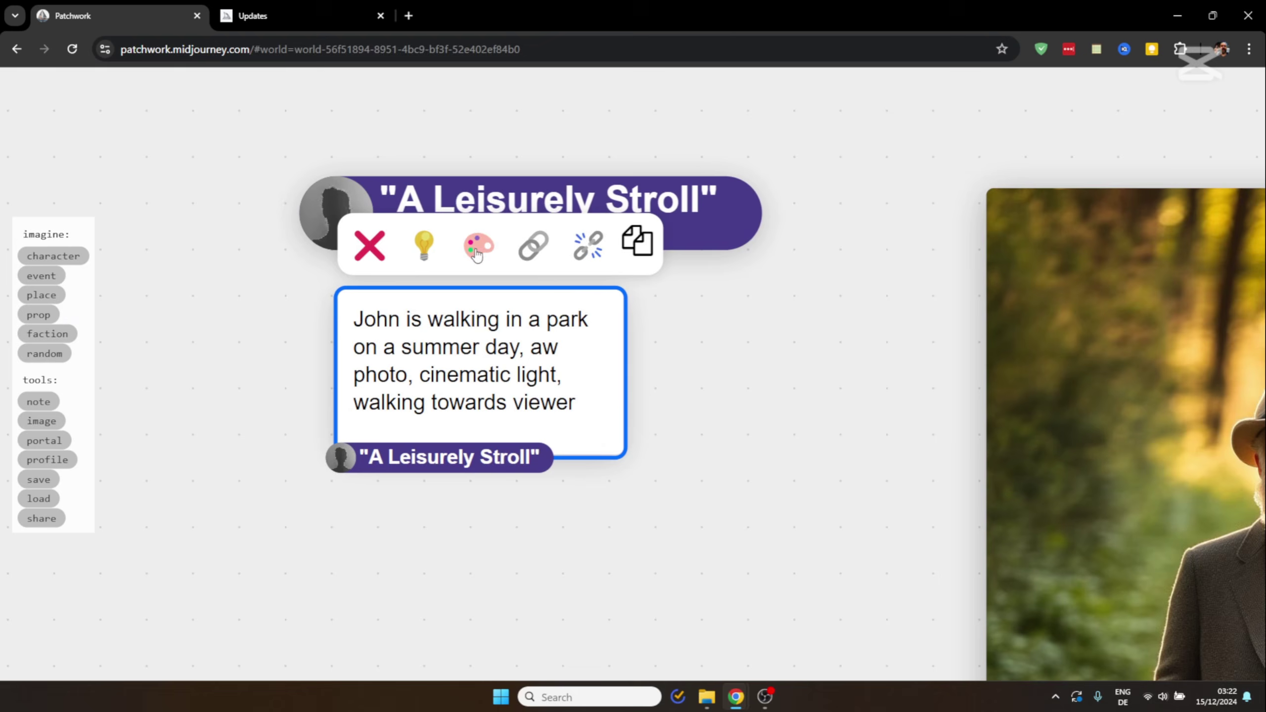
click(42, 420)
scroll(757, 345, down, 6)
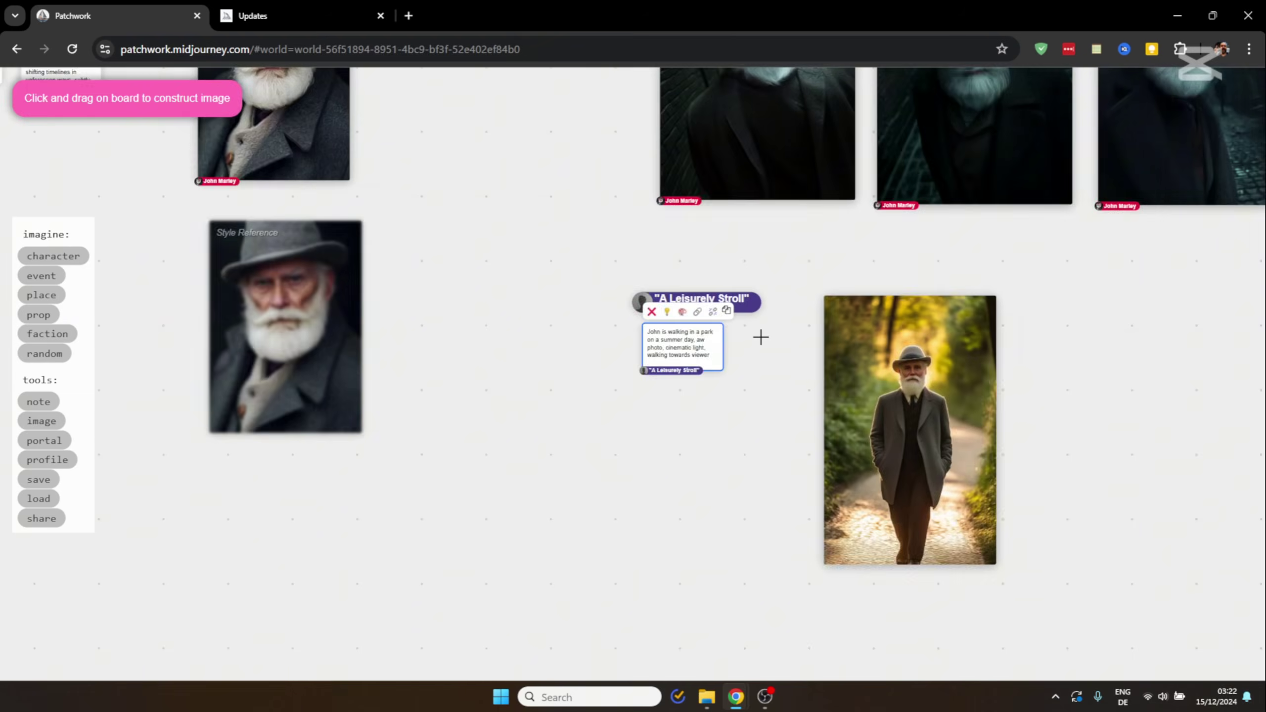
mouse_move(950, 302)
mouse_down()
mouse_move(1061, 491)
mouse_move(1079, 512)
mouse_move(1090, 505)
mouse_up()
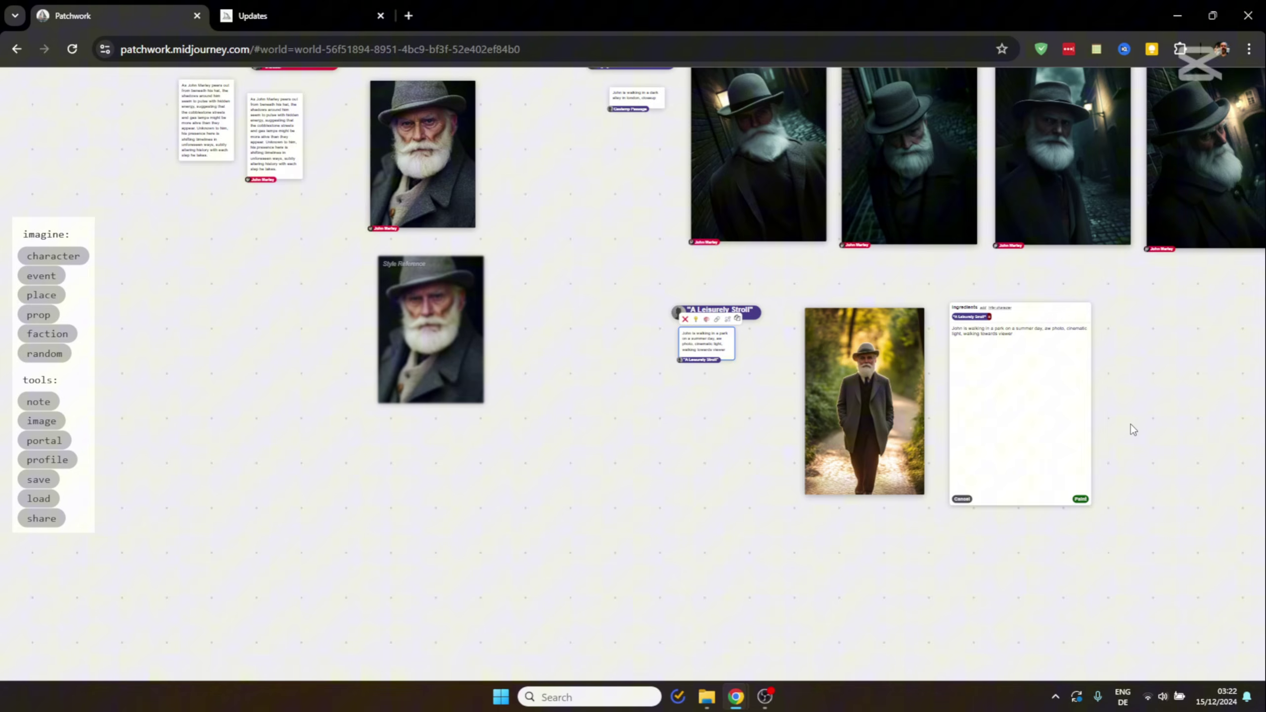
scroll(1117, 351, up, 5)
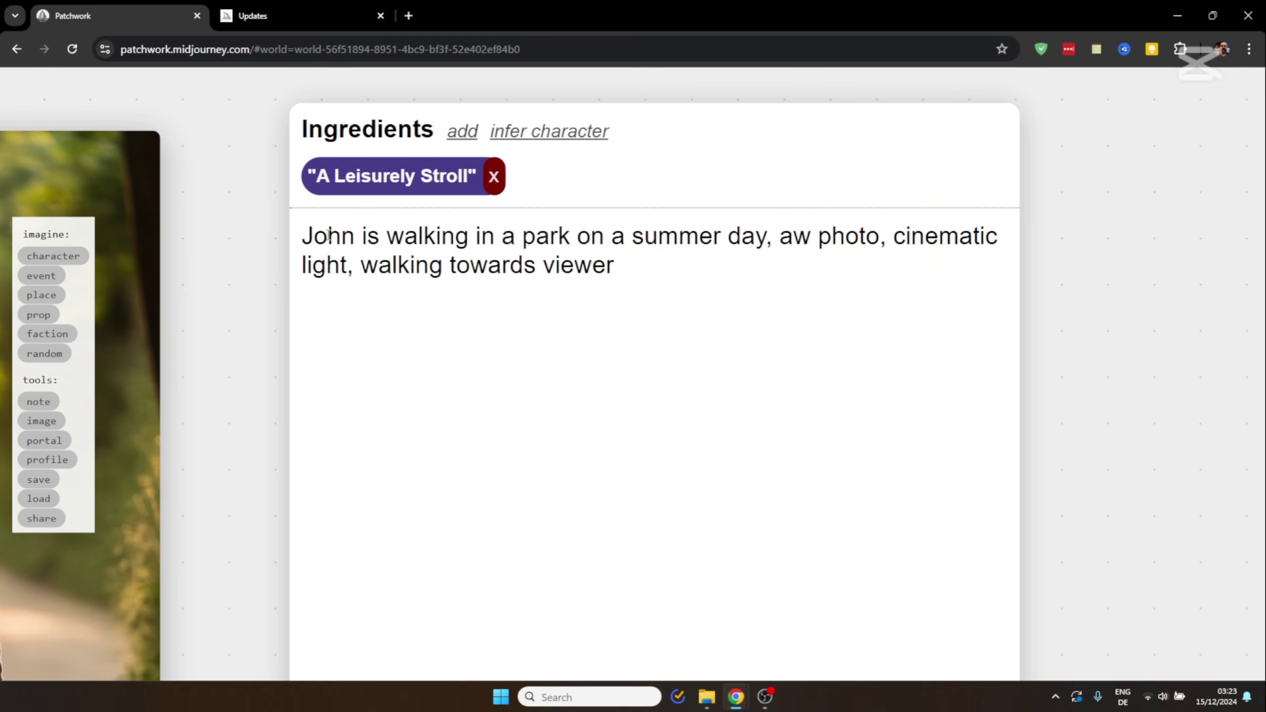
Add the John Marley character and his portrait as ingredients of the new image.
click(564, 132)
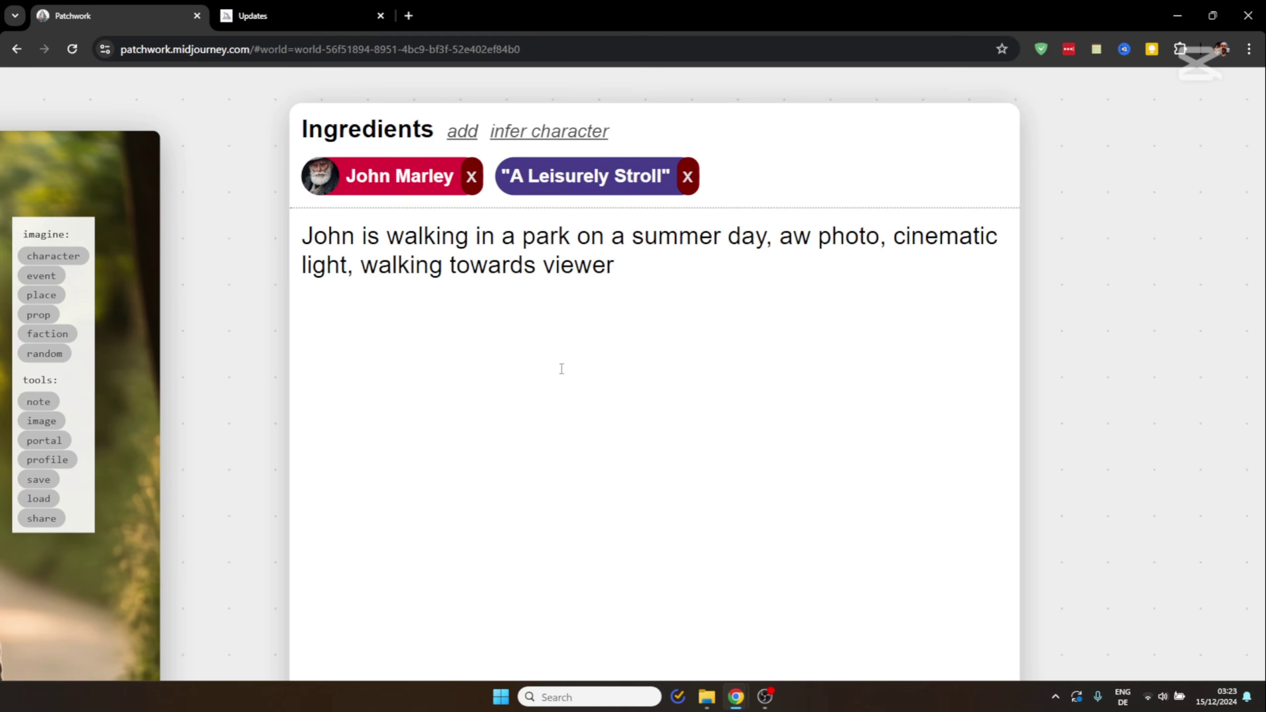
scroll(564, 423, down, 5)
drag(463, 306, 929, 339)
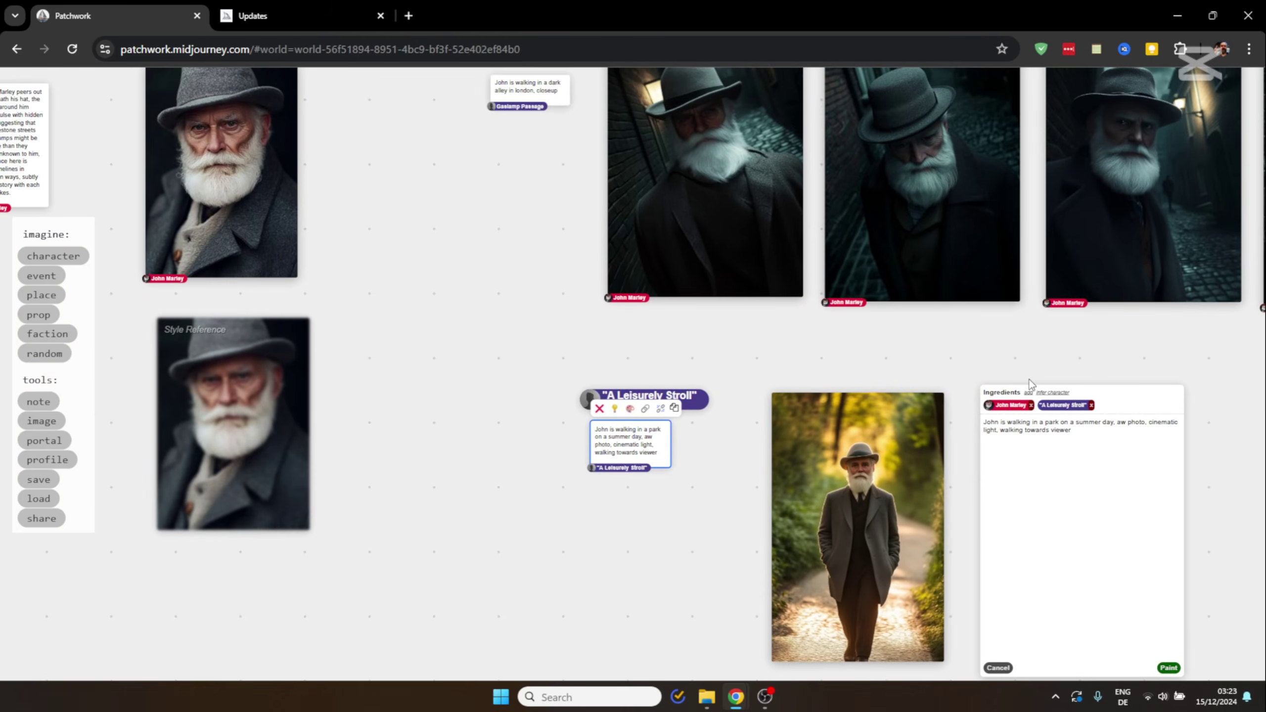
click(1028, 394)
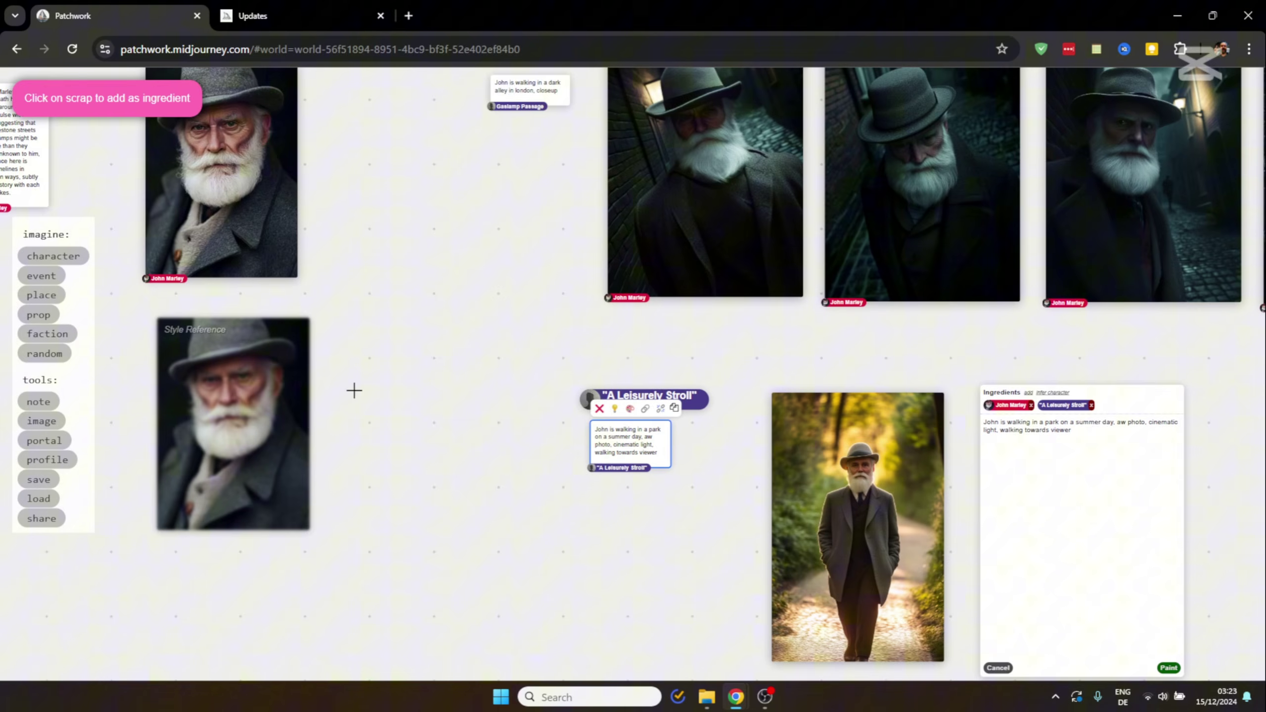
click(229, 194)
scroll(1021, 408, up, 5)
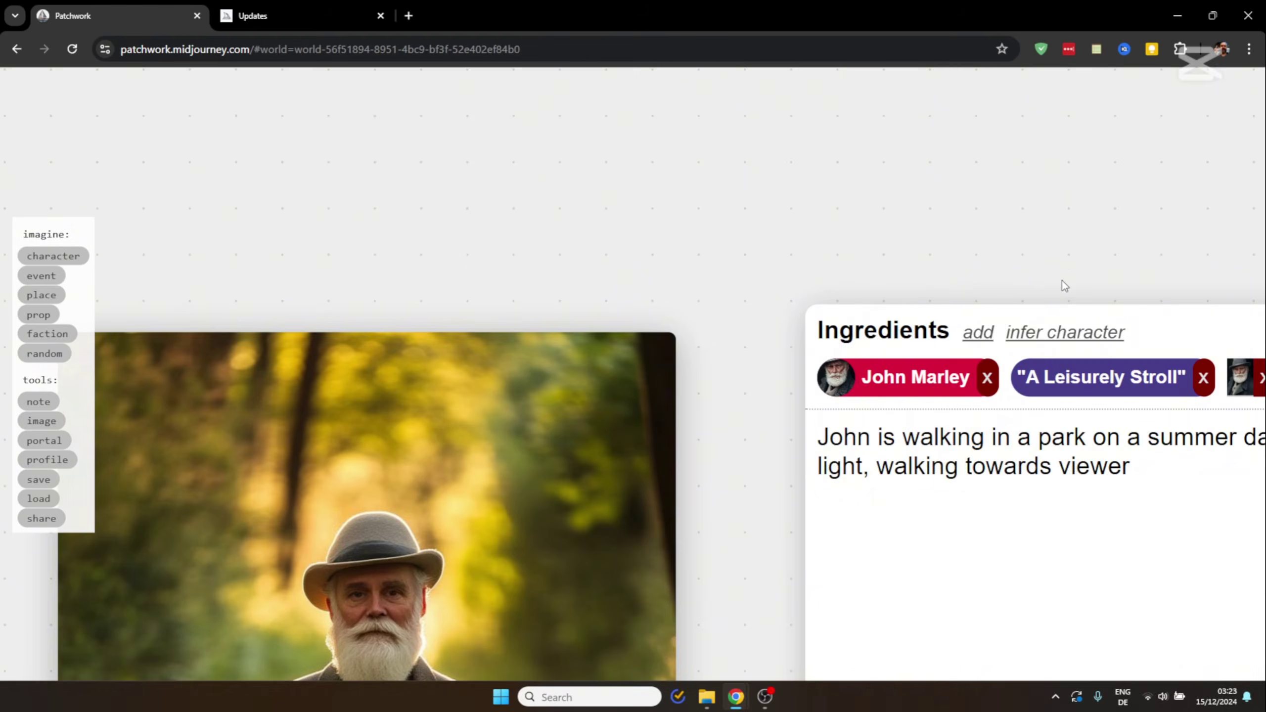
drag(1062, 280, 669, 203)
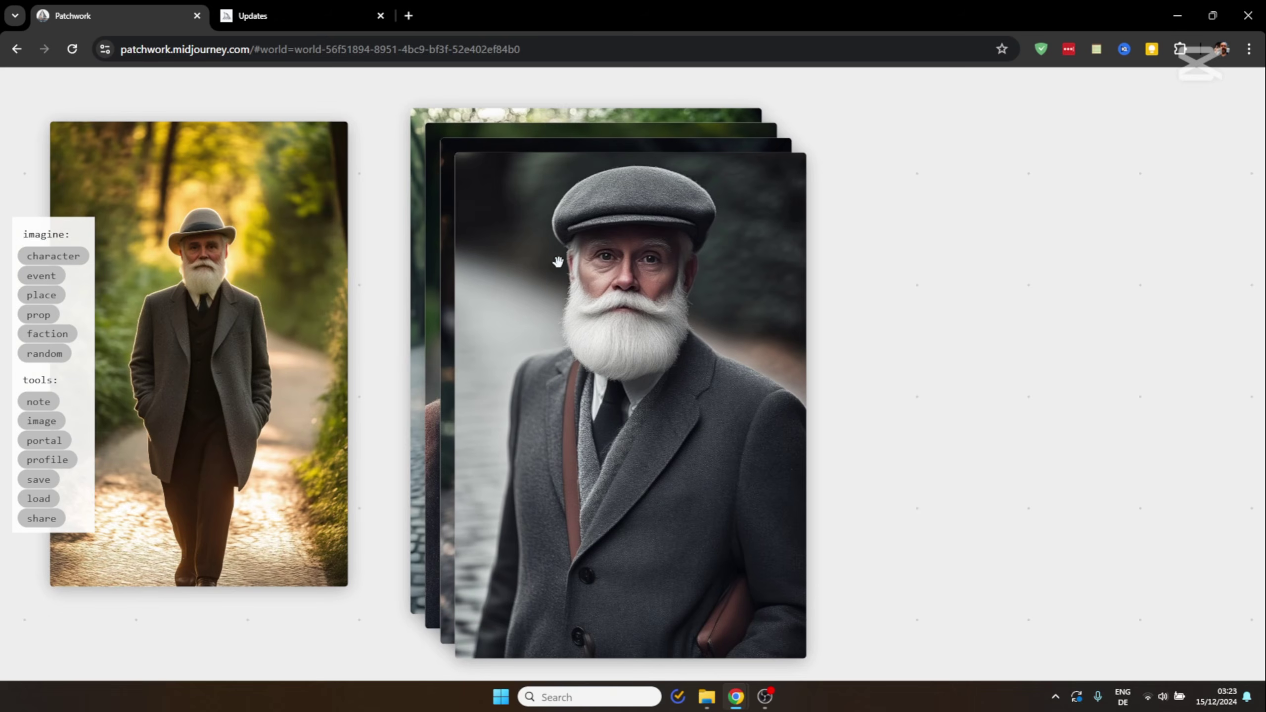
Spread the generated John Marley portraits off the pile onto the right-hand stack.
click(558, 261)
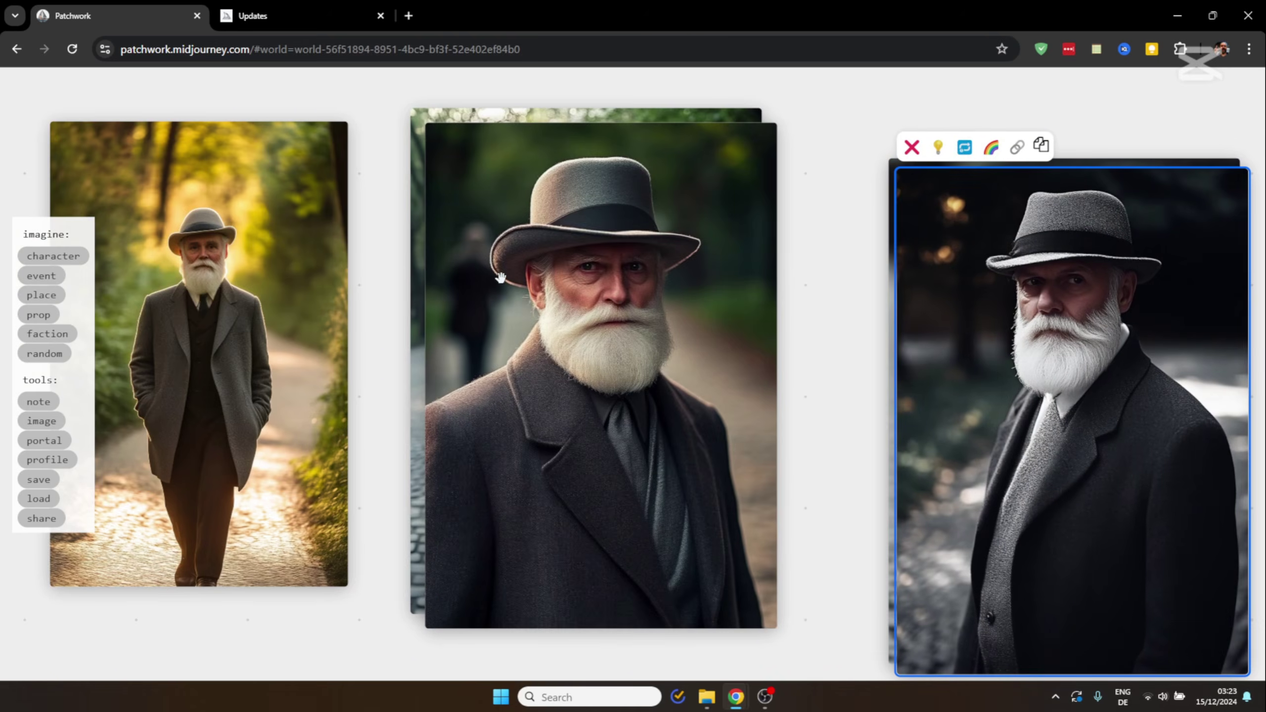
click(500, 273)
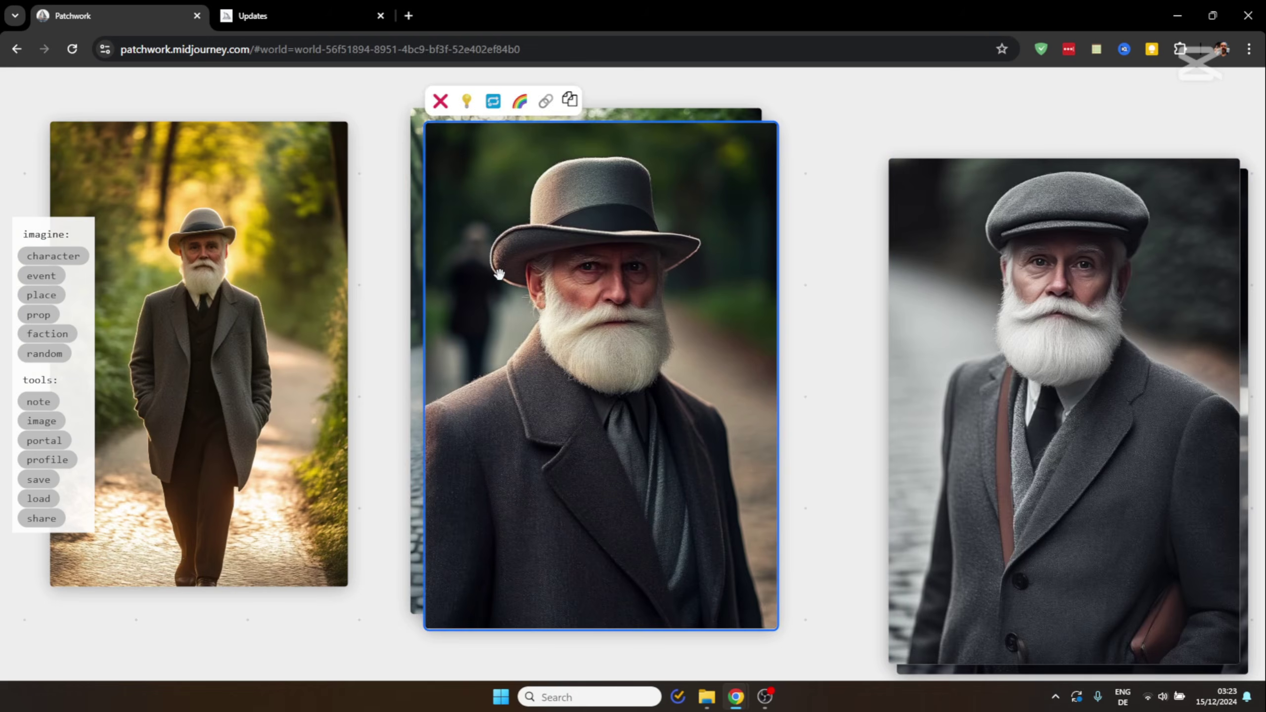
drag(499, 273, 970, 320)
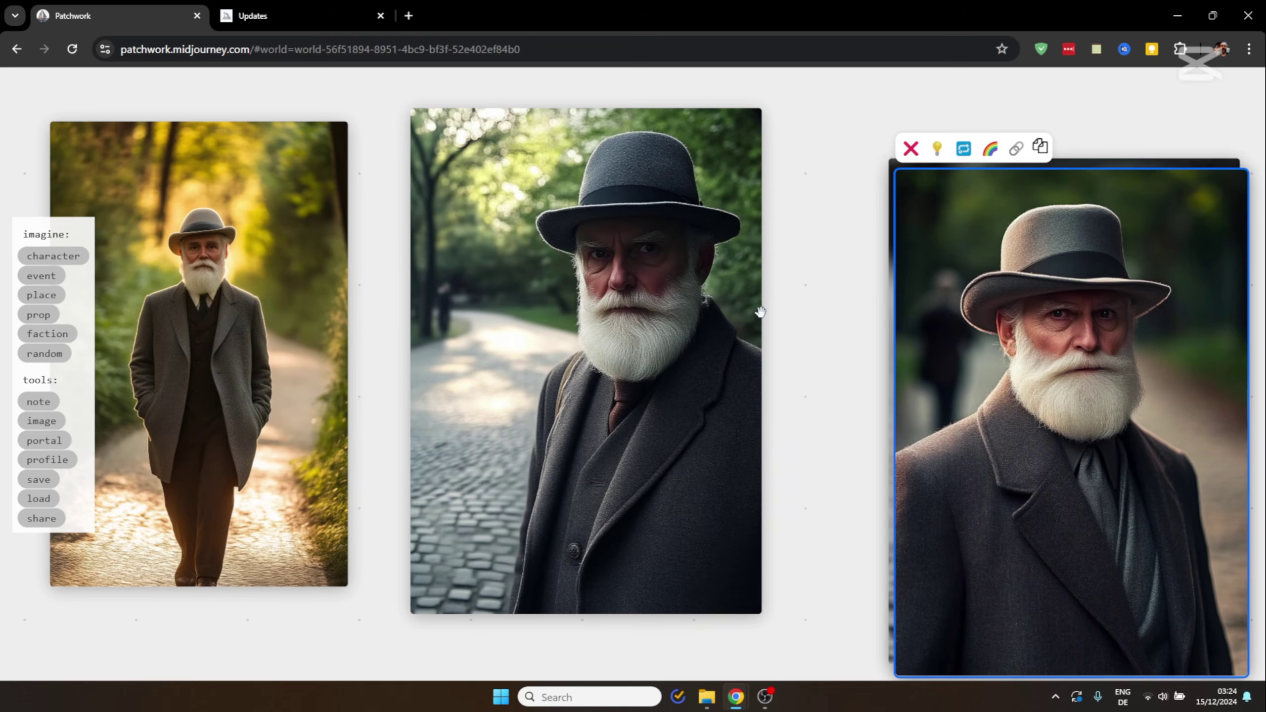
drag(382, 325, 888, 314)
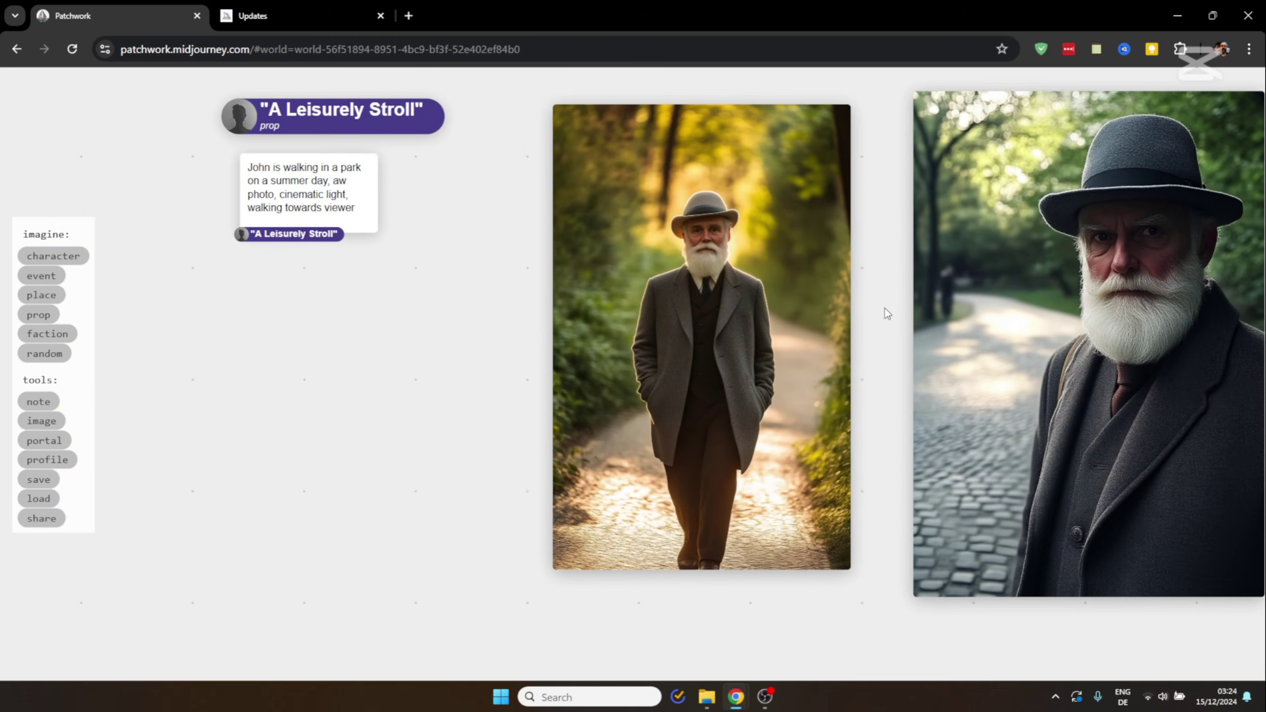
Place a portal to the left of the park image.
click(50, 446)
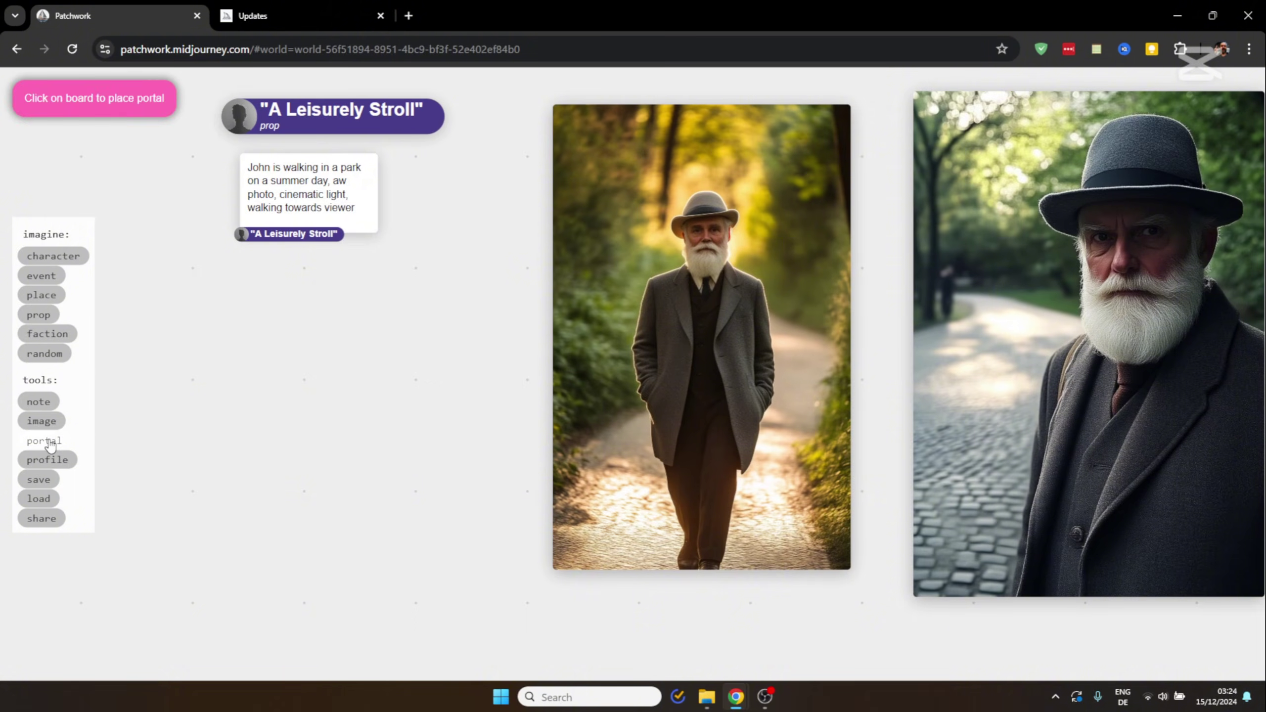
click(191, 333)
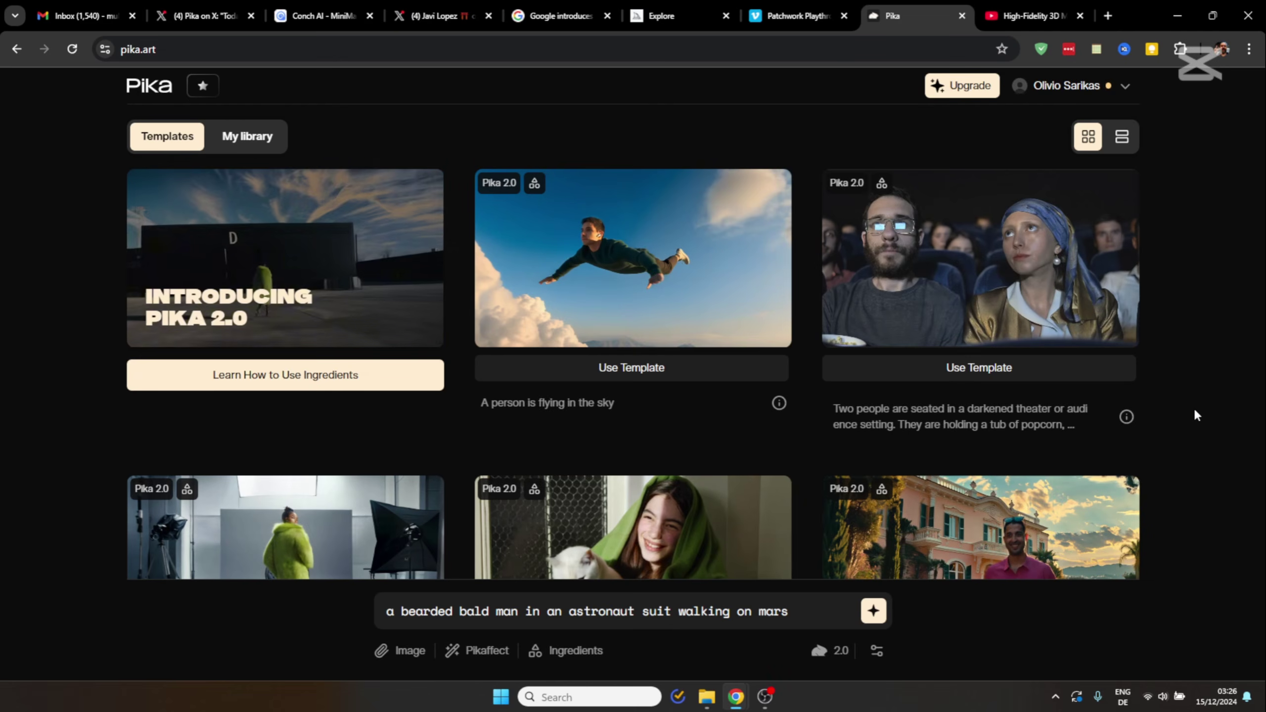
Preview the 'A person is flying in the sky' template in Pika's Templates gallery.
mouse_move(642, 298)
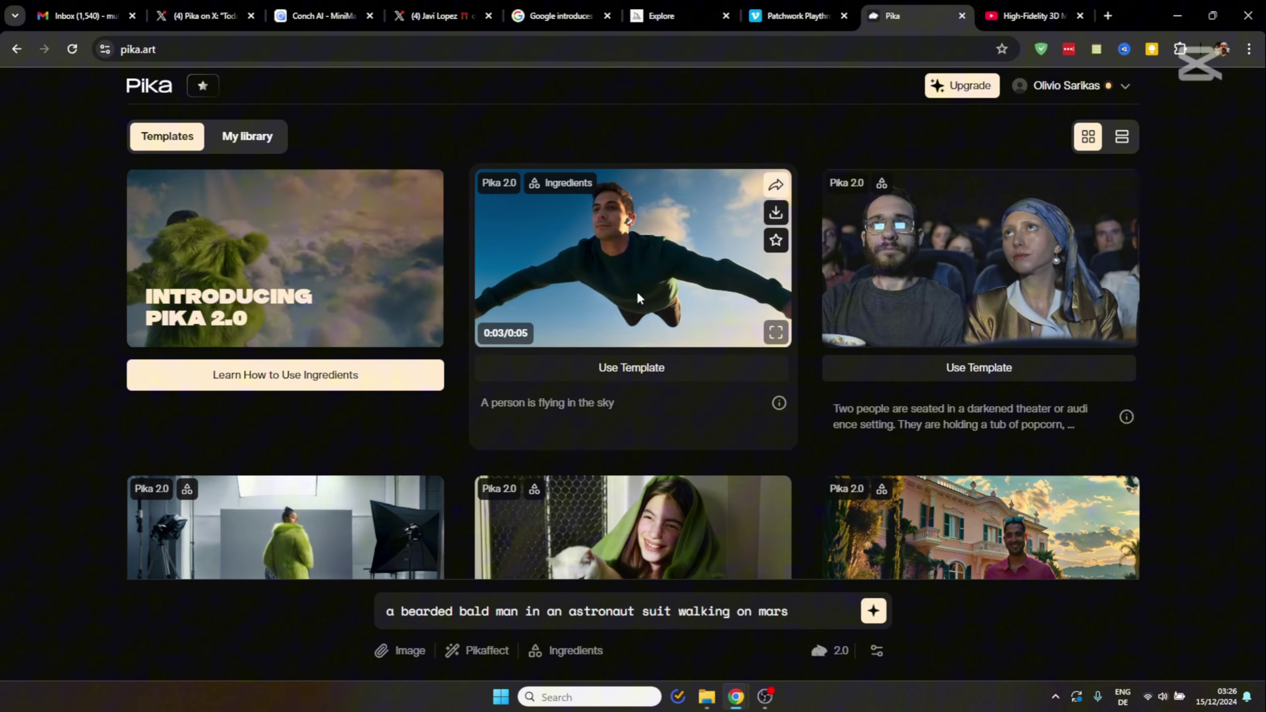
Load Pika's 'A person is flying in the sky' template with its face-image ingredient.
mouse_move(632, 422)
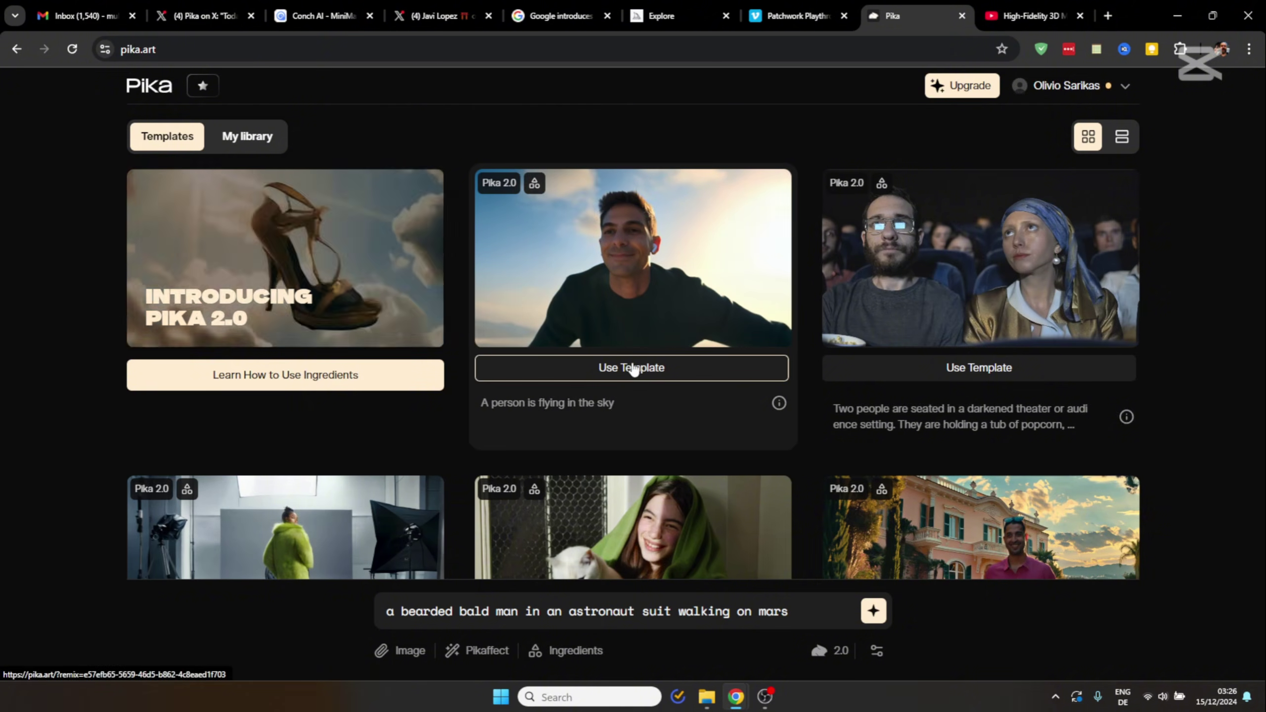
click(632, 368)
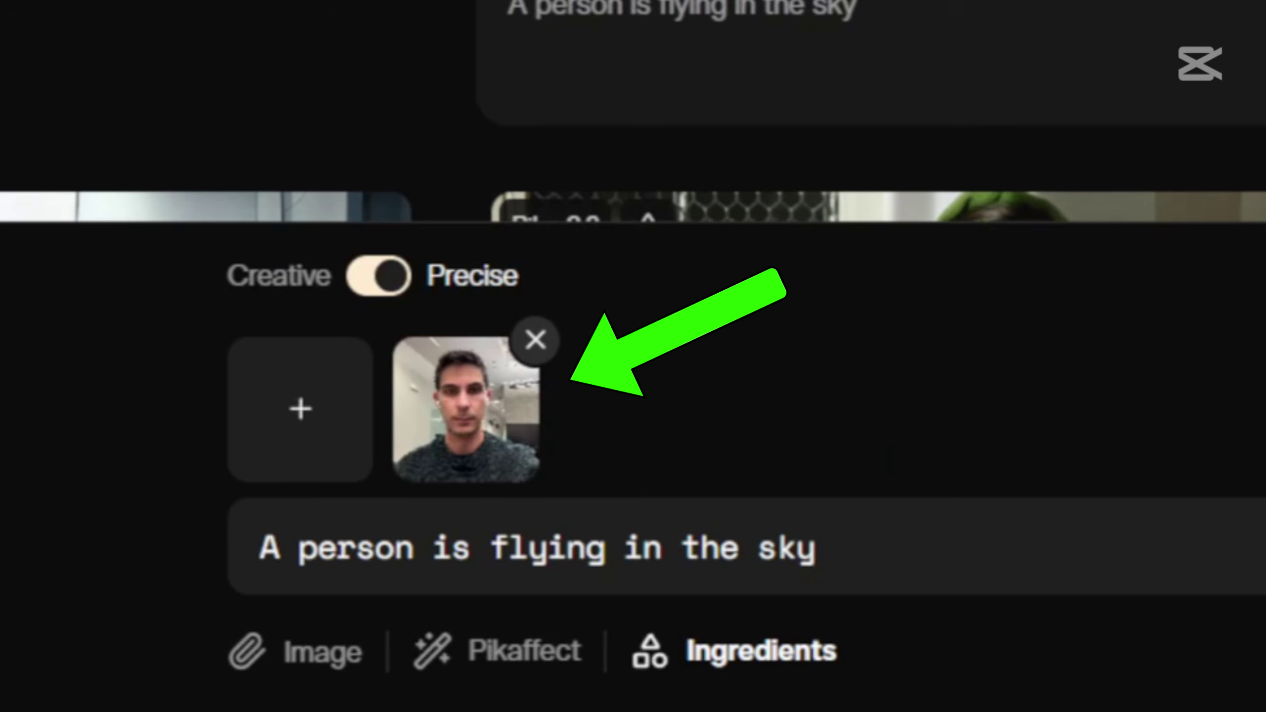
mouse_move(495, 573)
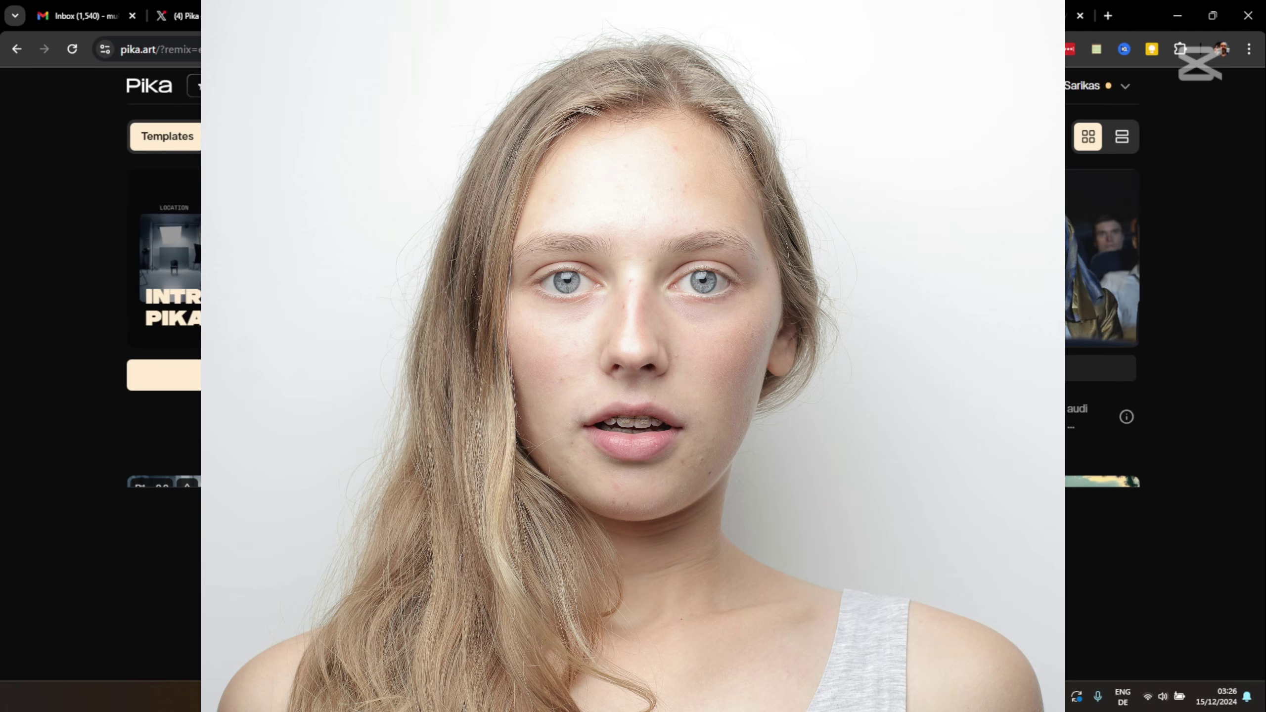
Load Pika's outfit-posing template into the prompt and open its Ingredients panel for a reference image.
scroll(778, 345, down, 5)
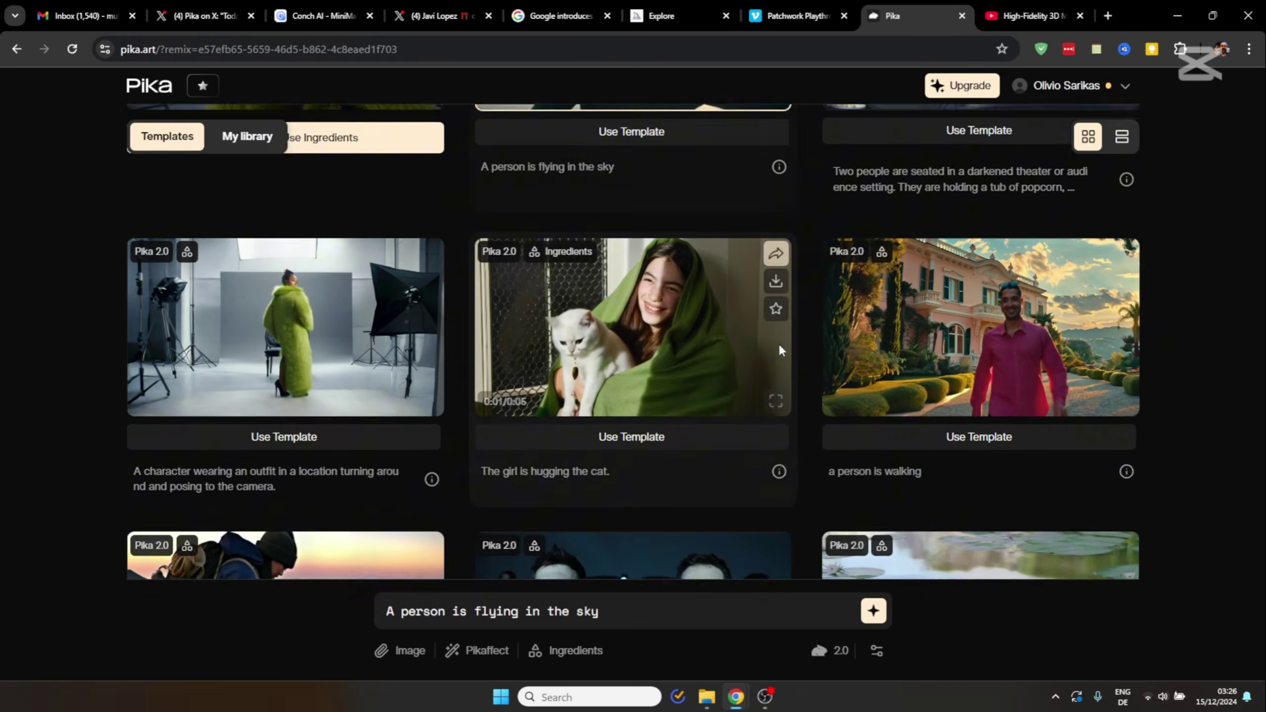
scroll(781, 345, up, 1)
mouse_move(321, 405)
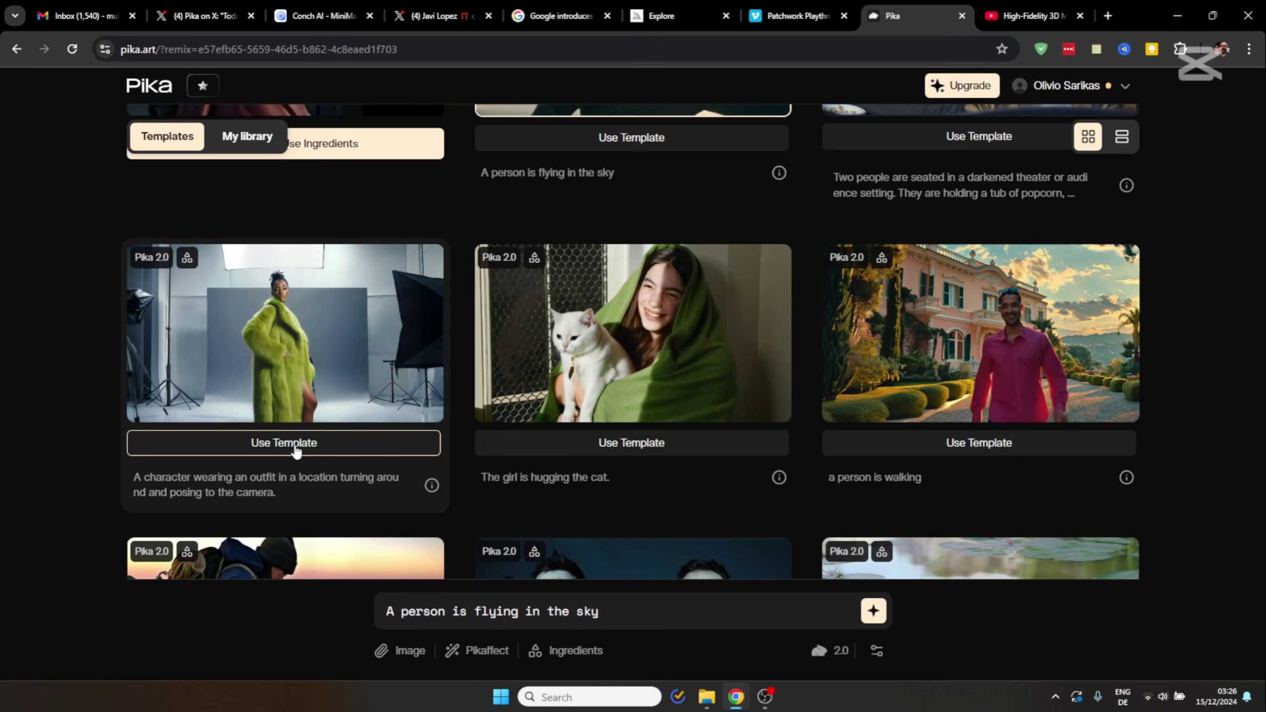
click(568, 594)
click(300, 443)
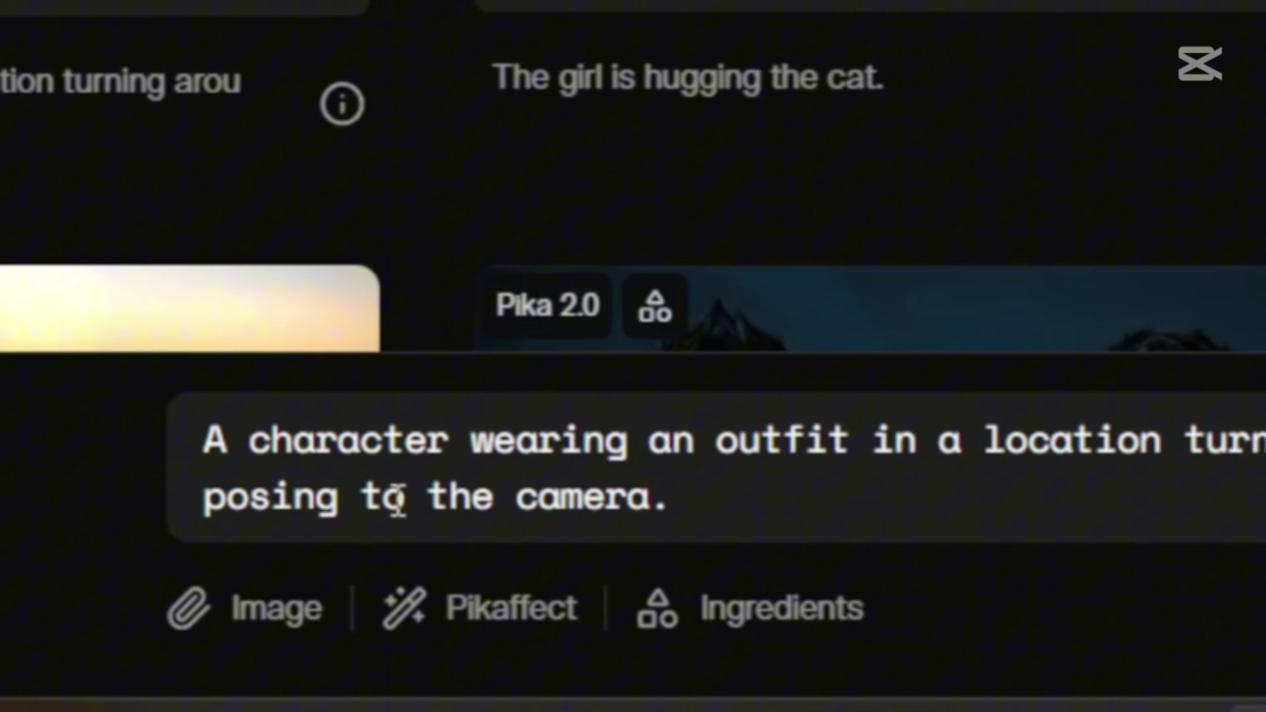
click(769, 633)
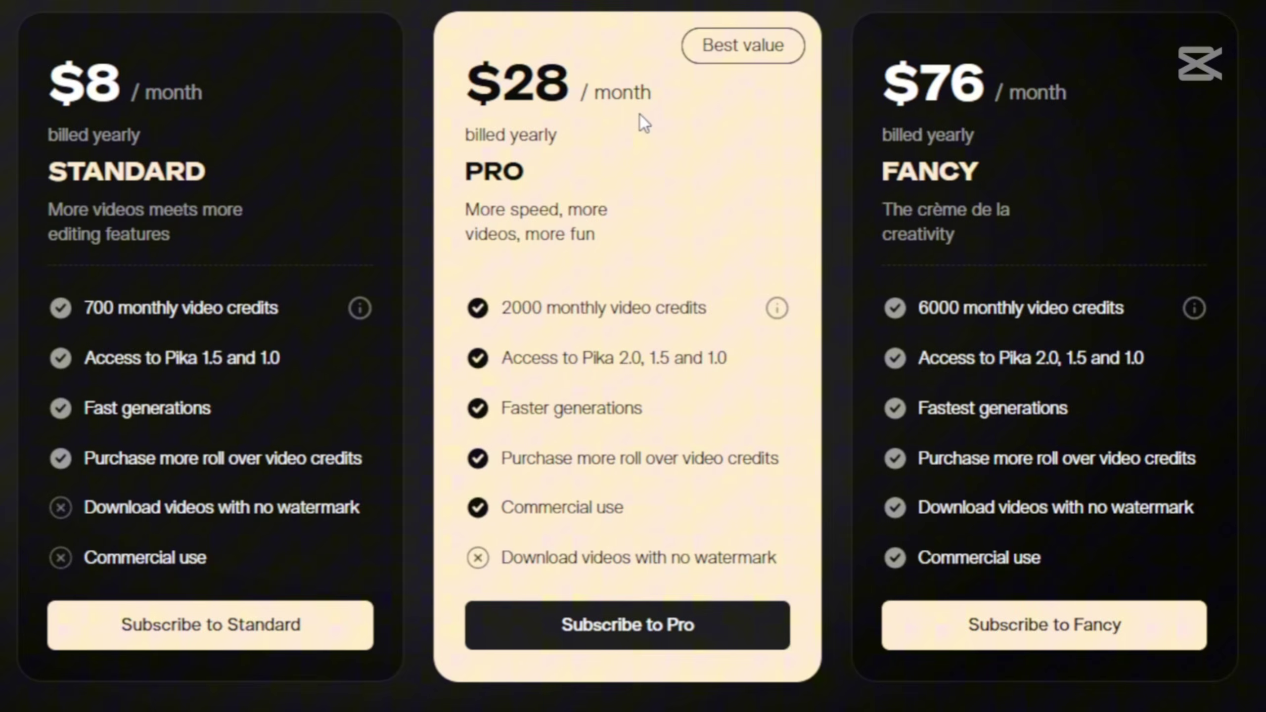
mouse_move(778, 308)
scroll(618, 139, up, 3)
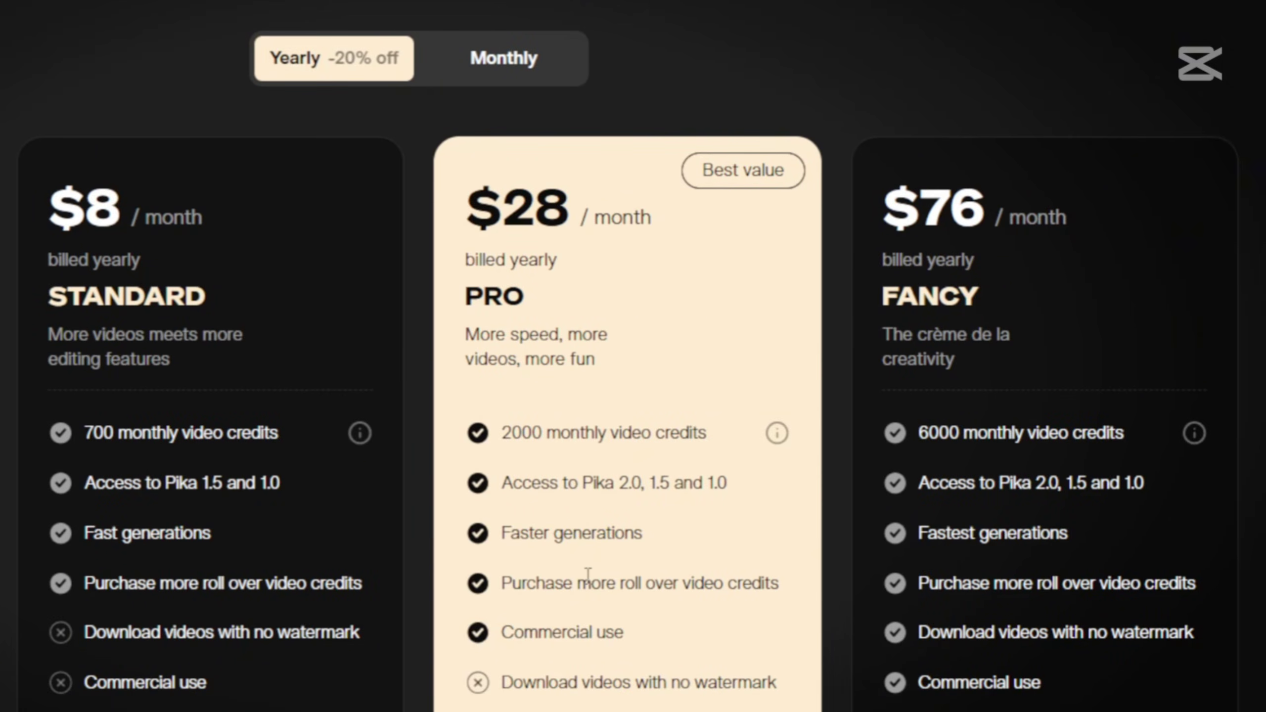
scroll(587, 575, down, 3)
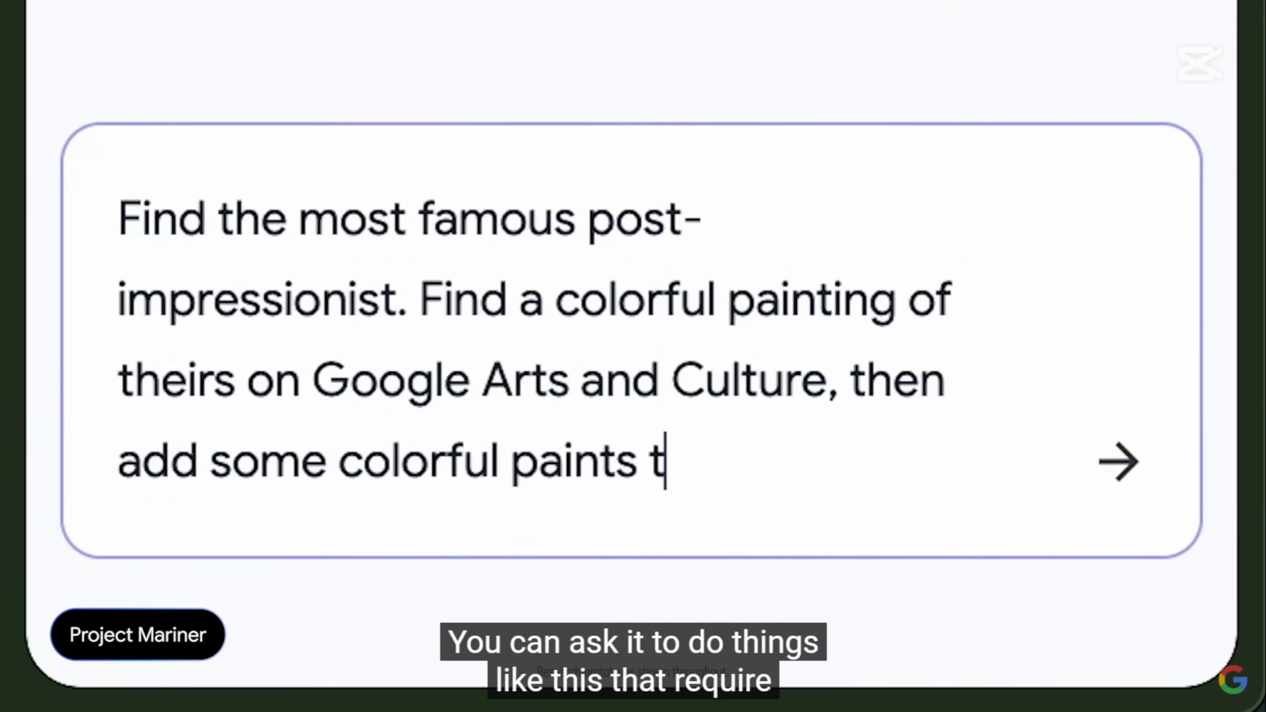
Finish and submit the Mariner request ending 'add some colorful paints to my Etsy cart'.
text(o my Etsy cart)
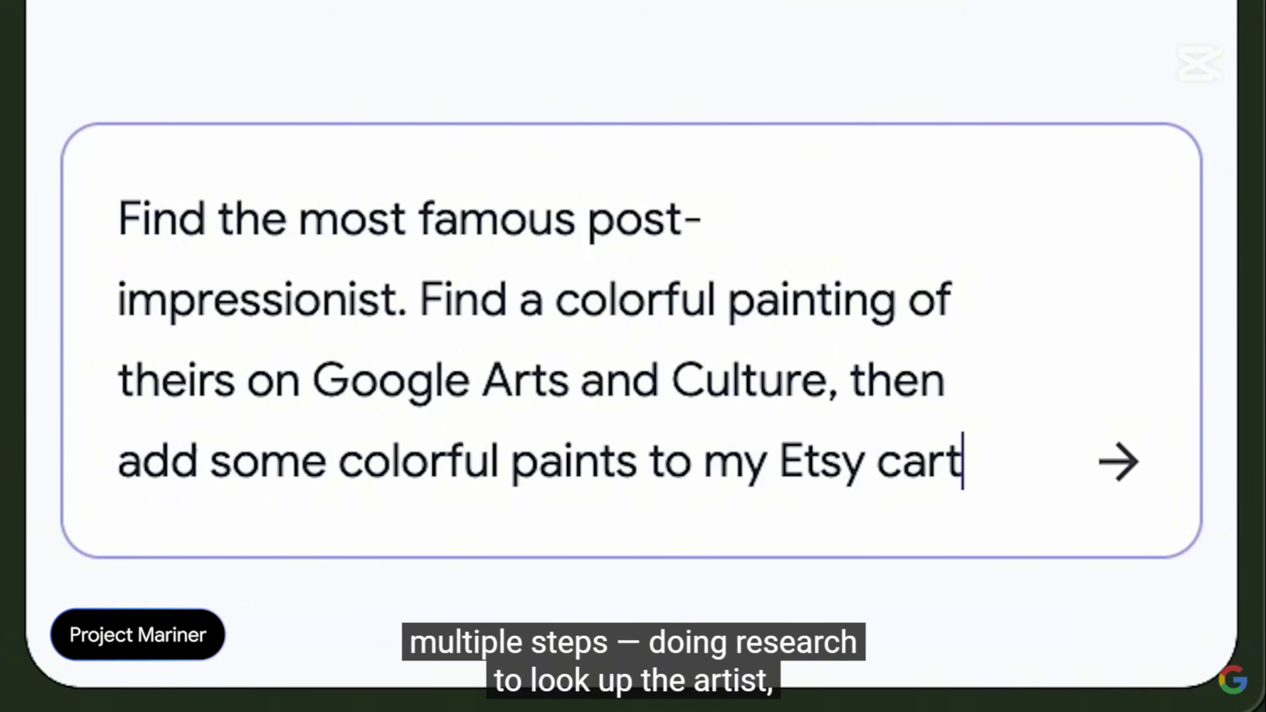
key(Return)
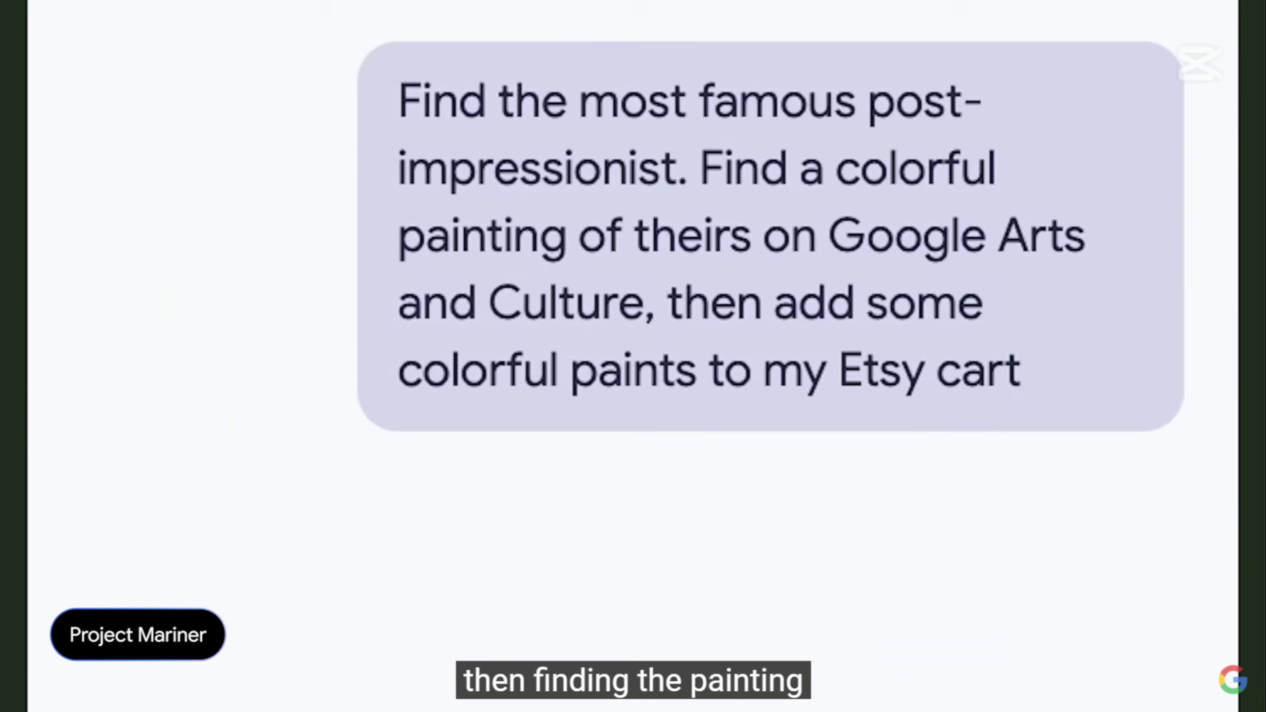